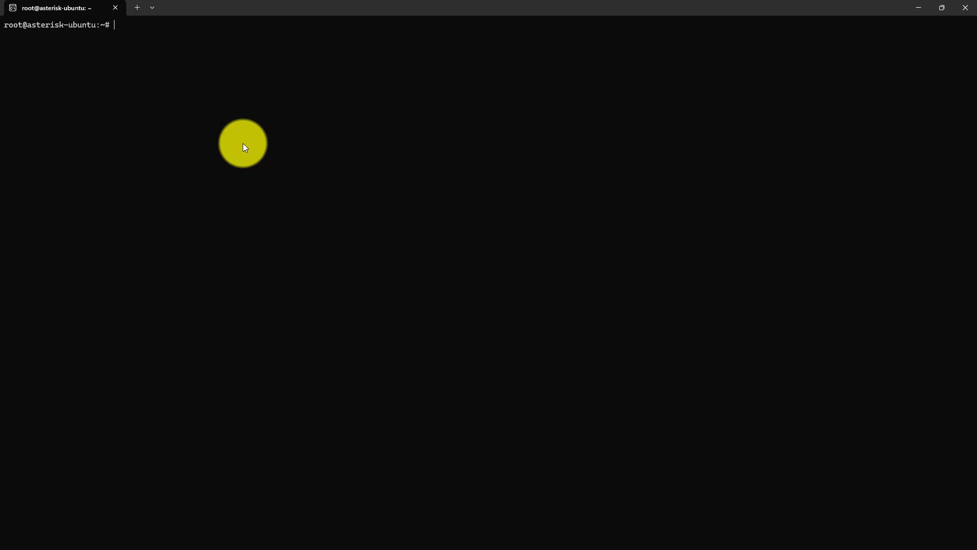
Step: Change to the /etc/asterisk directory and open pjsip.conf in vi
text(cd /etc/a)
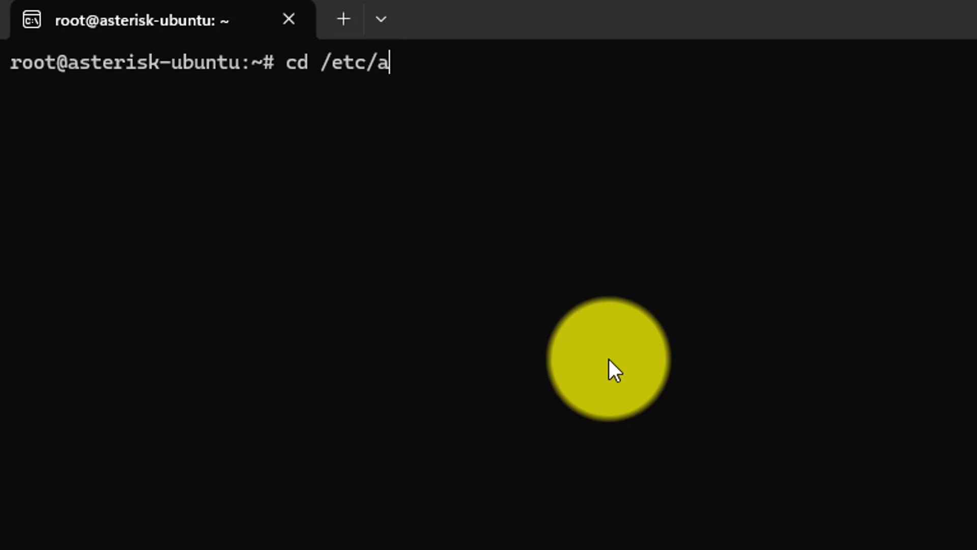
text(sterisk)
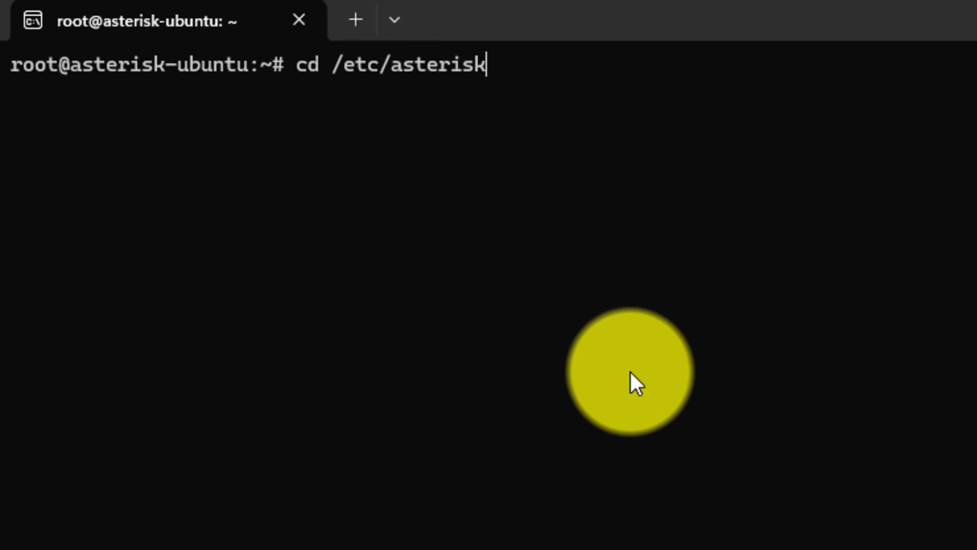
key(Return)
text(vi )
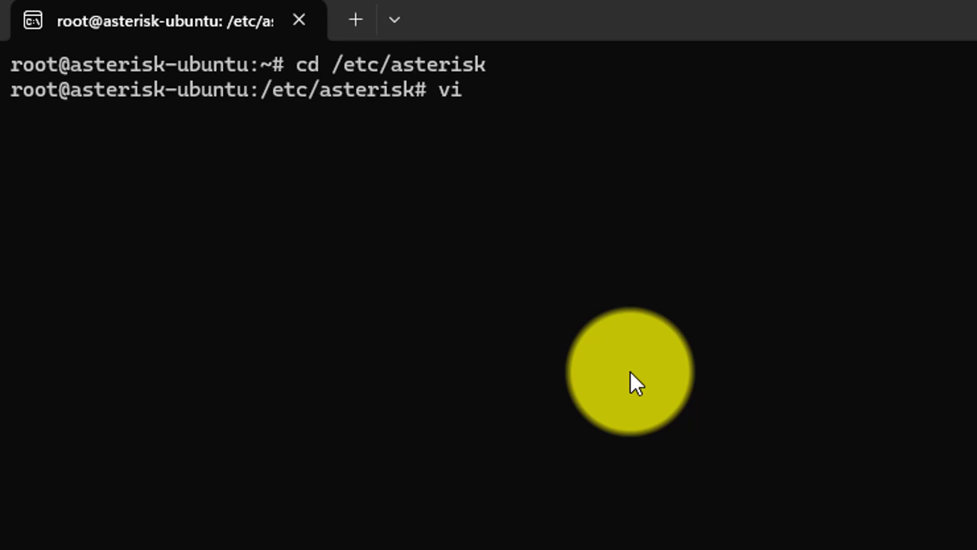
text(pjsip)
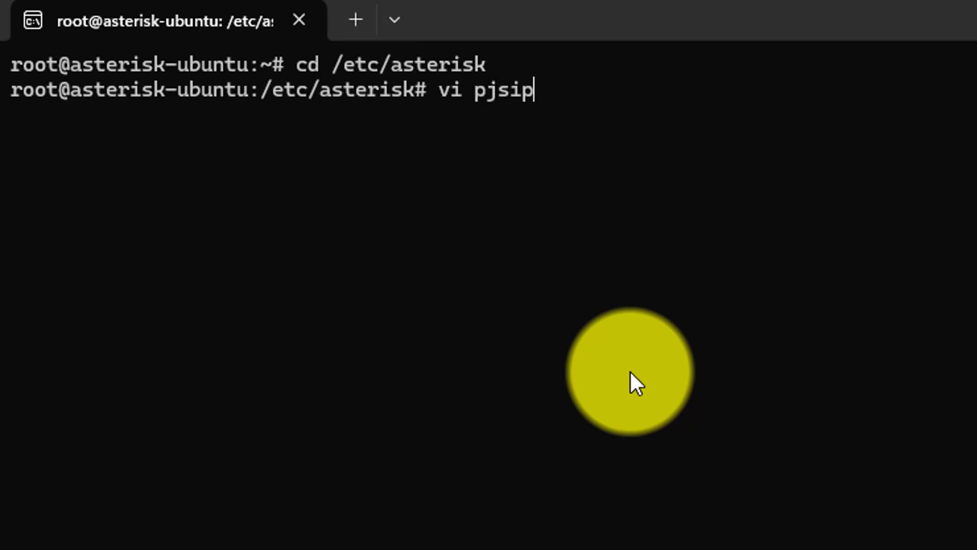
text(.conf)
key(Return)
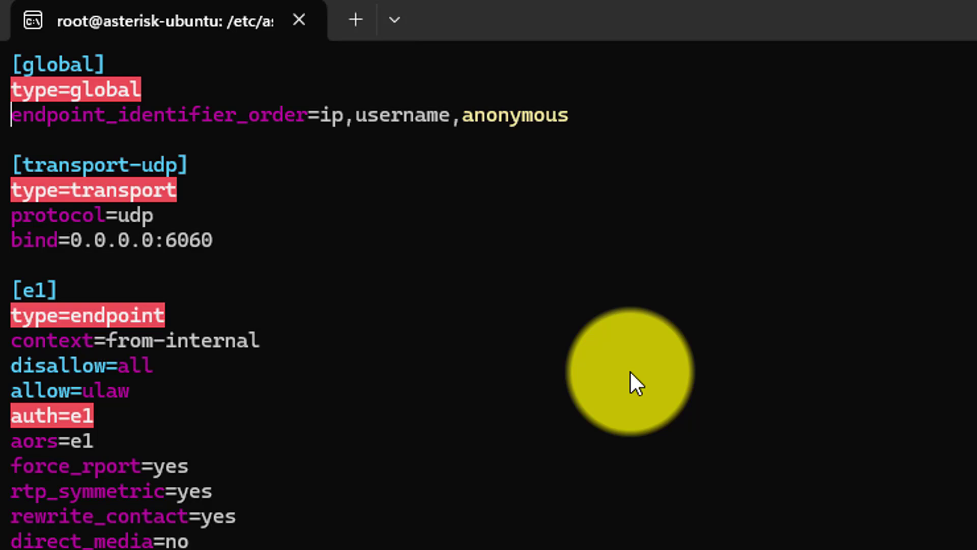
Step: Examine the global, transport-udp and e1 to e3 extension sections of pjsip.conf, including their endpoint, auth and aor settings
key(Down)
key(Down)
key(Down)
key(Down)
key(Down)
key(Down)
key(Down)
key(Down)
key(Down)
key(Down)
key(Down)
key(Down)
key(Down)
key(Down)
key(Down)
key(Down)
key(Down)
key(Down)
key(Down)
key(Down)
key(Down)
key(Down)
key(Down)
key(Down)
key(Down)
key(Down)
key(Down)
key(Down)
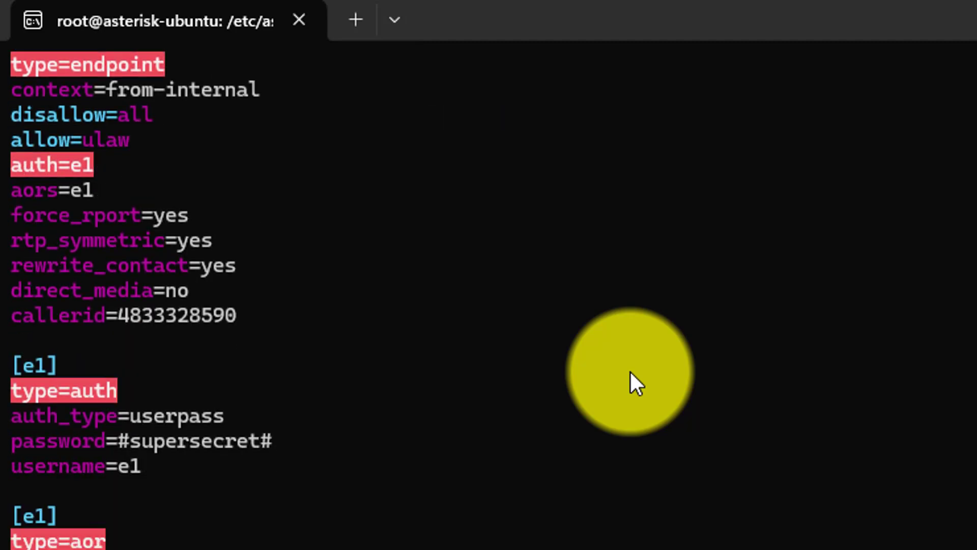
key(Down)
key(Down)
key(Down)
key(Down)
key(Down)
key(Down)
key(Down)
key(Down)
key(Down)
key(Down)
key(Down)
key(Down)
key(Down)
key(Down)
key(Down)
key(Down)
key(Down)
key(Down)
key(Down)
key(Down)
key(Down)
key(Down)
key(Down)
key(Down)
key(Down)
key(Down)
key(Down)
key(Down)
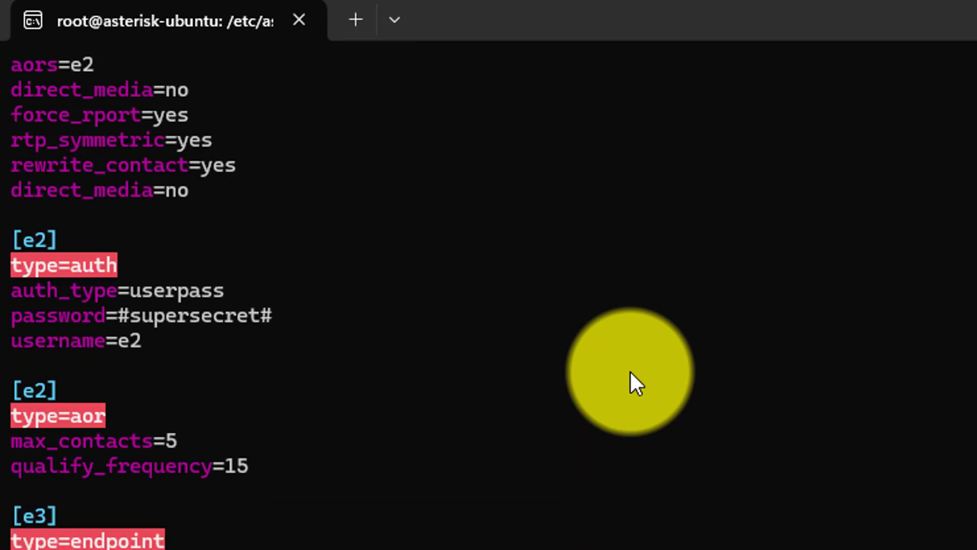
key(Down)
key(Down)
key(Down)
key(Down)
key(Down)
key(Down)
key(Down)
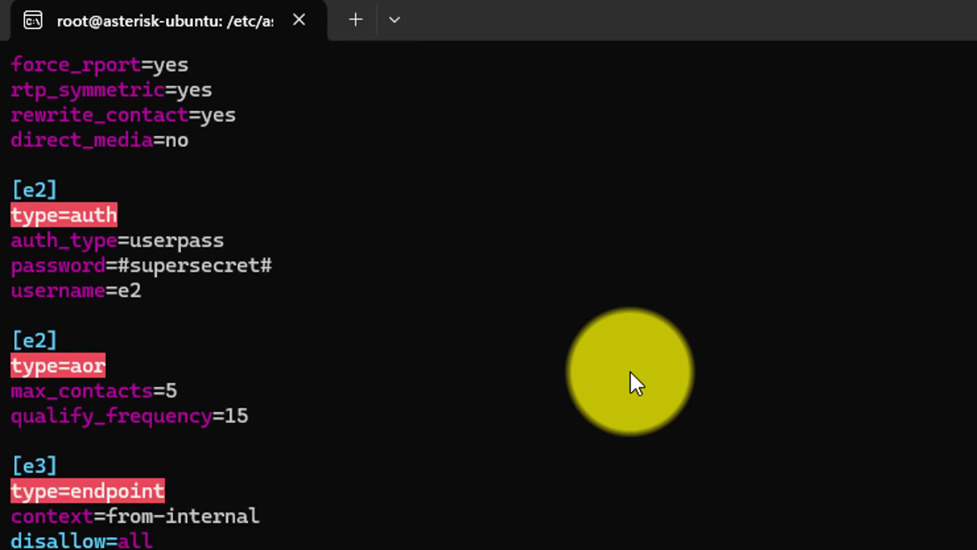
key(Down)
key(Down)
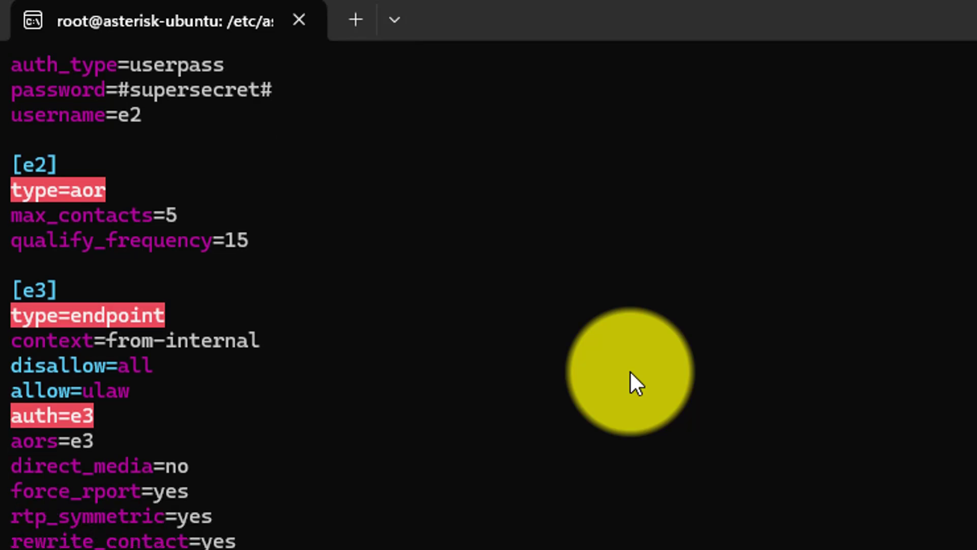
key(Down)
key(Down)
key(Down)
key(Down)
key(Down)
key(Down)
key(Down)
key(Down)
key(Down)
key(Down)
key(Down)
key(Down)
key(Down)
key(Down)
key(Down)
key(Down)
key(Down)
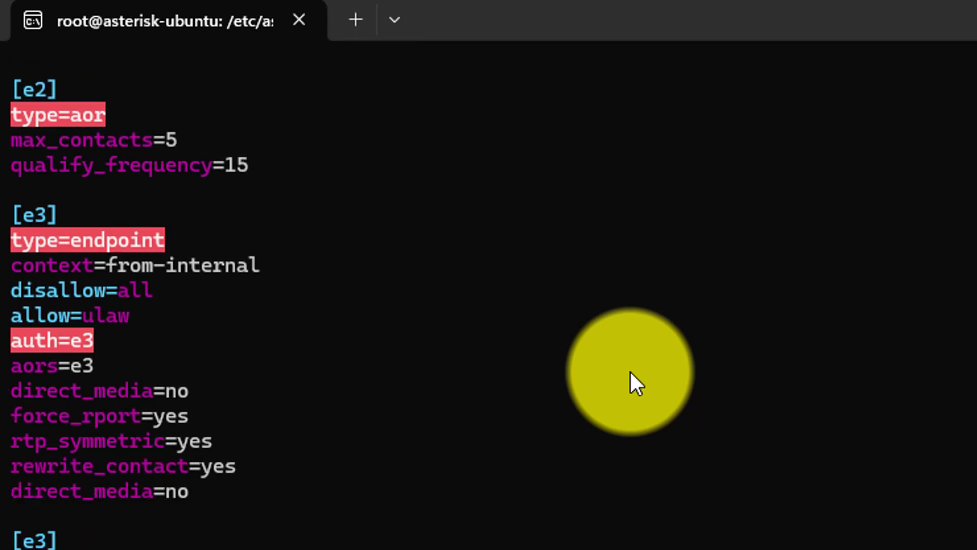
Step: Examine the SIP trunk, registration and AI trunk sections through the final trunk-identify block of pjsip.conf
key(Down)
key(Down)
key(Down)
key(Down)
key(Down)
key(Down)
key(Down)
key(Down)
key(Down)
key(Down)
key(Down)
key(Down)
key(Down)
key(Down)
key(Down)
key(Down)
key(Down)
key(Down)
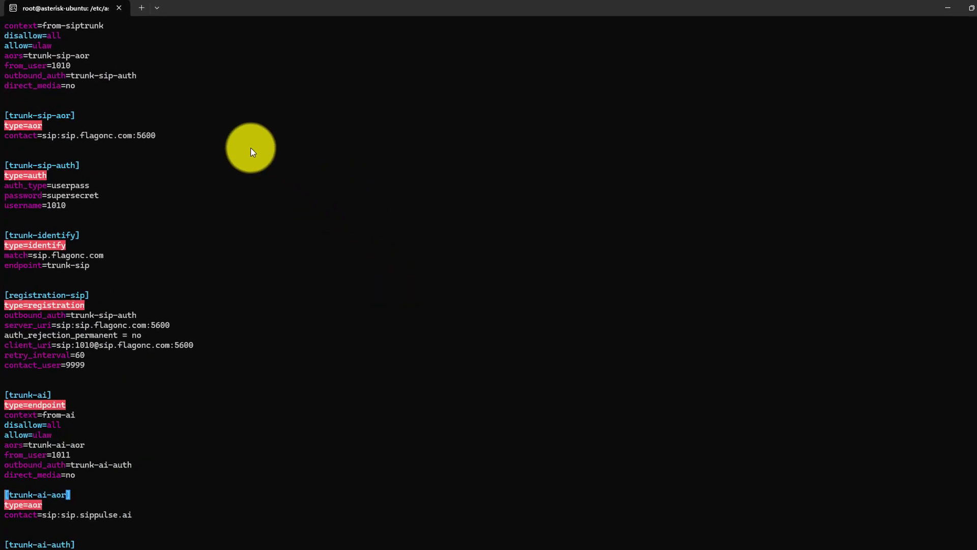
key(Down)
key(Down)
key(Down)
key(Down)
key(Down)
key(Down)
key(Down)
key(Down)
key(Down)
key(Down)
key(Down)
key(Down)
key(Down)
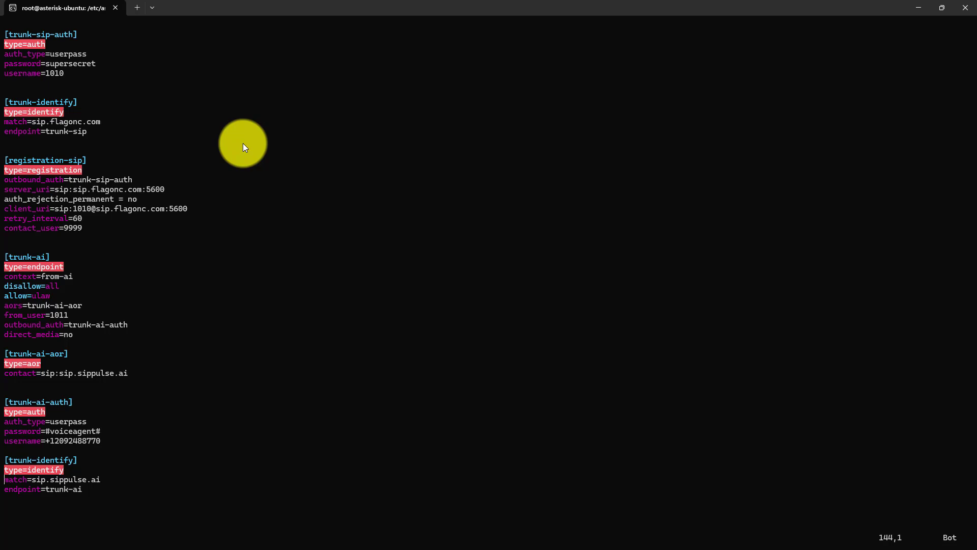
Step: Go back to the trunk-ai endpoint section and review its settings from the context line to the aors line
key(Up)
key(Up)
key(Up)
key(Up)
key(Up)
key(Up)
key(Up)
key(Up)
key(Up)
key(Up)
key(Up)
key(Up)
key(Up)
key(Up)
key(Up)
key(Up)
key(Up)
key(Up)
key(Up)
key(Up)
key(Up)
key(Down)
key(Down)
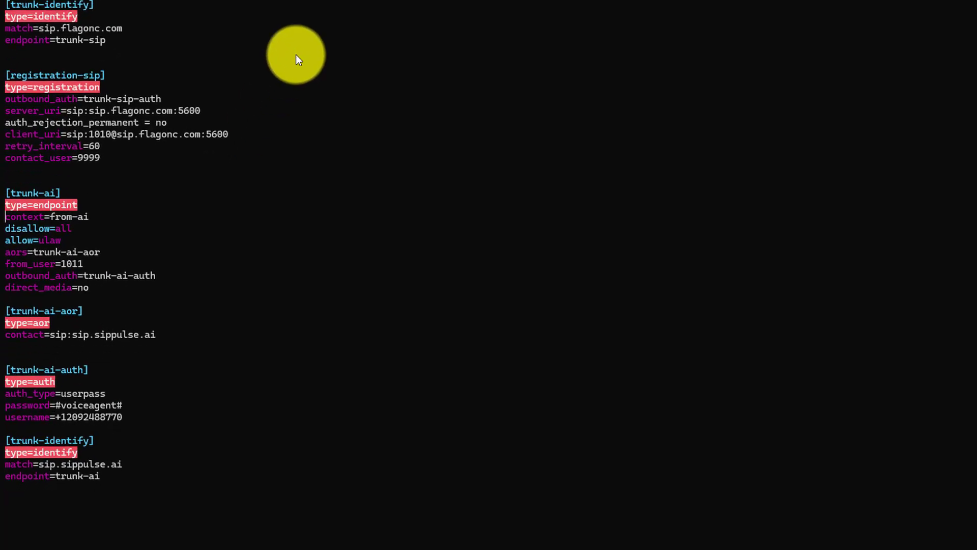
key(Down)
key(Down)
key(Down)
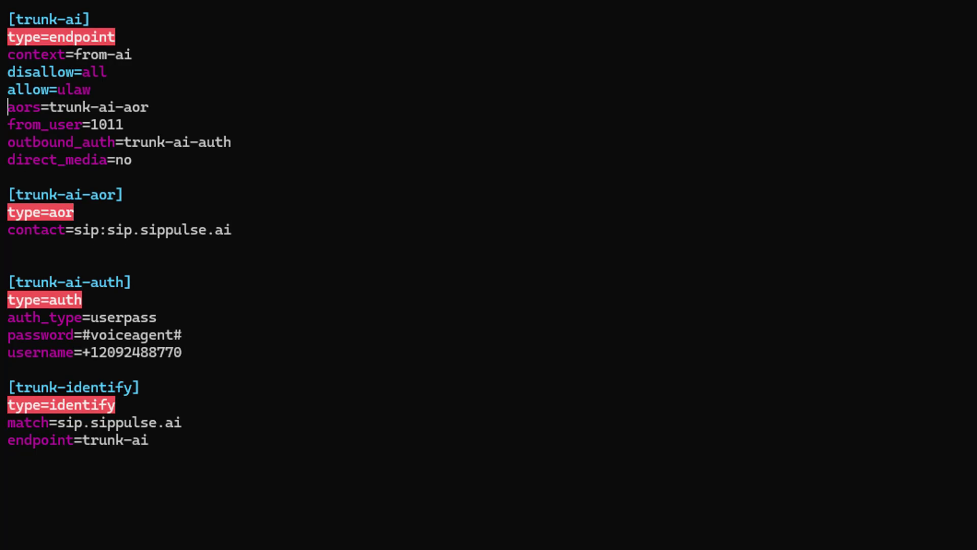
Step: Examine the remaining trunk-ai endpoint settings, the trunk-ai-aor contact and the trunk-ai-auth credentials section down to its username line
key(Down)
key(Down)
key(Down)
key(Down)
key(Down)
key(Down)
key(Down)
key(Down)
key(Down)
key(Down)
key(Down)
key(Down)
key(Down)
key(Down)
Step: Go back to the trunk-ai-aor contact line and review the settings from there to the match line of the trunk-identify section
key(Up)
key(Up)
key(Up)
key(Up)
key(Up)
key(Up)
key(Up)
key(Down)
key(Down)
key(Down)
key(Down)
key(Down)
key(Down)
key(Down)
key(Down)
key(Down)
key(Down)
key(Down)
key(Right)
key(Right)
key(Right)
key(Right)
key(Right)
key(Right)
key(Right)
key(Right)
key(Right)
Step: Quit vi and close pjsip.conf without saving any changes
text(:q!)
key(Return)
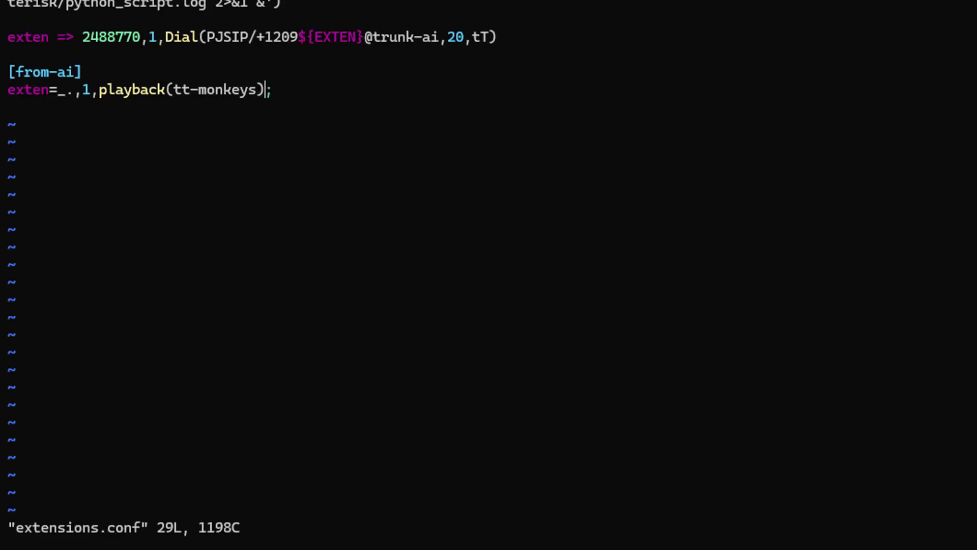
Step: Examine the Dial line in extensions.conf that routes the extension over PJSIP, from its start to the ${EXTEN} variable
key(Down)
key(Up)
key(Up)
key(Up)
key(Down)
key(Down)
key(Up)
key(Right)
key(Right)
key(Right)
key(Right)
key(Right)
key(Right)
key(Right)
key(Right)
key(Right)
key(Right)
key(Right)
key(Right)
key(Right)
key(Right)
key(Right)
key(Right)
key(Right)
key(Right)
key(Right)
key(Right)
key(Right)
key(Right)
key(Right)
key(Right)
key(Right)
key(Right)
key(Right)
key(Right)
key(Right)
key(Right)
key(Right)
key(Right)
key(Right)
key(Right)
key(Right)
key(Right)
key(Right)
key(Right)
key(Right)
key(Right)
key(Right)
key(Right)
key(Right)
key(Right)
key(Right)
Step: Go back to the PJSIP part of the Dial line and review the number prefix and the ${EXTEN} variable
key(Left)
key(Left)
key(Left)
key(Left)
key(Left)
key(Left)
key(Left)
key(Left)
key(Left)
key(Left)
key(Left)
key(Left)
key(Left)
key(Left)
key(Left)
key(Left)
key(Right)
key(Right)
key(Right)
key(Right)
key(Right)
key(Right)
key(Right)
key(Right)
key(Right)
key(Right)
key(Right)
key(Right)
key(Right)
key(Right)
key(Right)
key(Right)
key(Right)
Step: Examine the from-ai context and its catch-all extension line with the tt-monkeys playback
key(Down)
key(Down)
key(Down)
key(Left)
key(Left)
key(Left)
key(Left)
key(Left)
key(Left)
key(Left)
key(Left)
key(Left)
key(Left)
key(Left)
key(Left)
key(Left)
key(Left)
key(Left)
key(Left)
key(Left)
key(Left)
key(Left)
key(Left)
key(Up)
key(Down)
key(Right)
key(Right)
key(Right)
key(Right)
key(Right)
key(Right)
key(Right)
key(Right)
key(Right)
key(Right)
key(Right)
key(Right)
key(Right)
key(Right)
key(Right)
key(Right)
key(Right)
key(Right)
key(Right)
key(Right)
key(Right)
key(Right)
key(Right)
key(Left)
key(Right)
key(Right)
Step: Return to the Dial line and review its trunk-ai destination, timeout and tT options
key(Up)
key(Up)
key(Up)
key(Right)
key(Right)
key(Right)
key(Right)
key(Right)
key(Right)
key(Right)
key(Right)
key(Right)
key(Right)
key(Right)
key(Right)
key(Right)
key(Right)
key(Right)
key(Right)
key(Right)
key(Right)
key(Right)
key(Right)
key(Left)
key(Right)
key(Left)
key(Right)
key(Left)
key(Right)
key(Left)
key(Left)
Step: Start a vi command in extensions.conf
text(:)
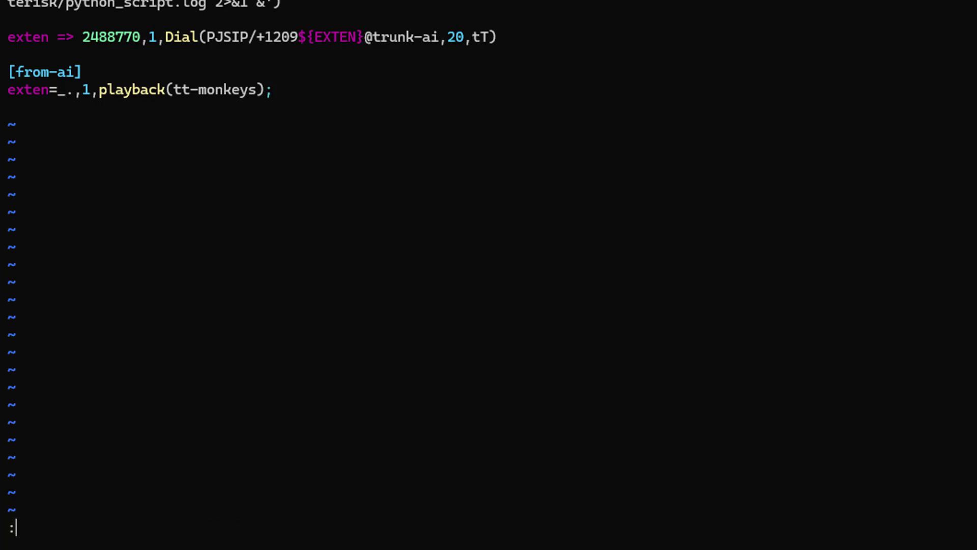
Step: Quit vi without saving extensions.conf
text(q!)
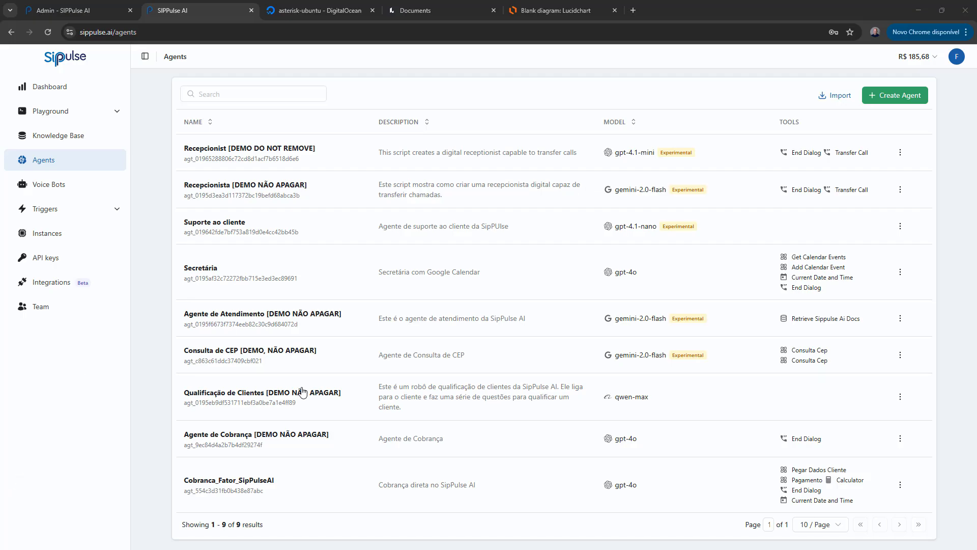
Step: Switch to SipPulse AI, open the Recepcionist [DEMO DO NOT REMOVE] agent for editing and review its instructions from Context to Conversation flow
click(900, 152)
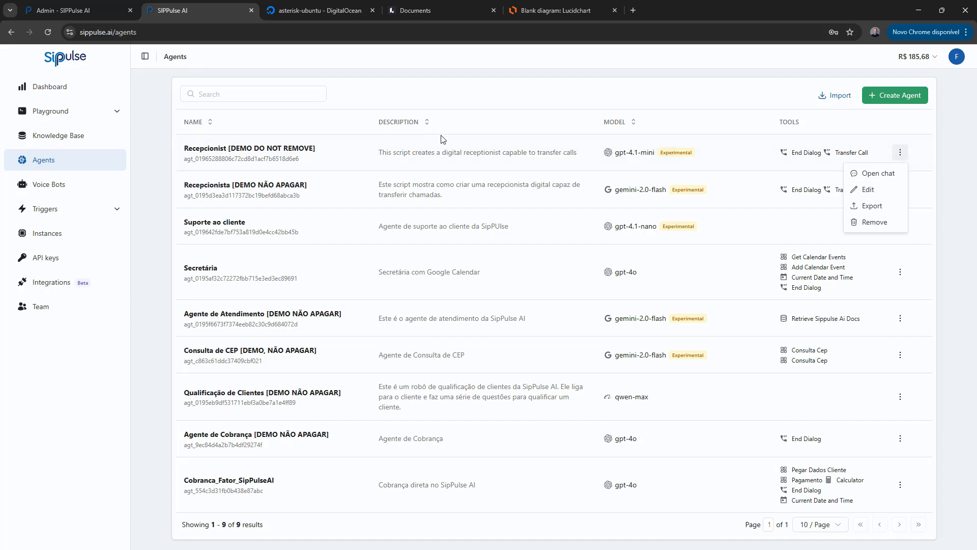
click(869, 190)
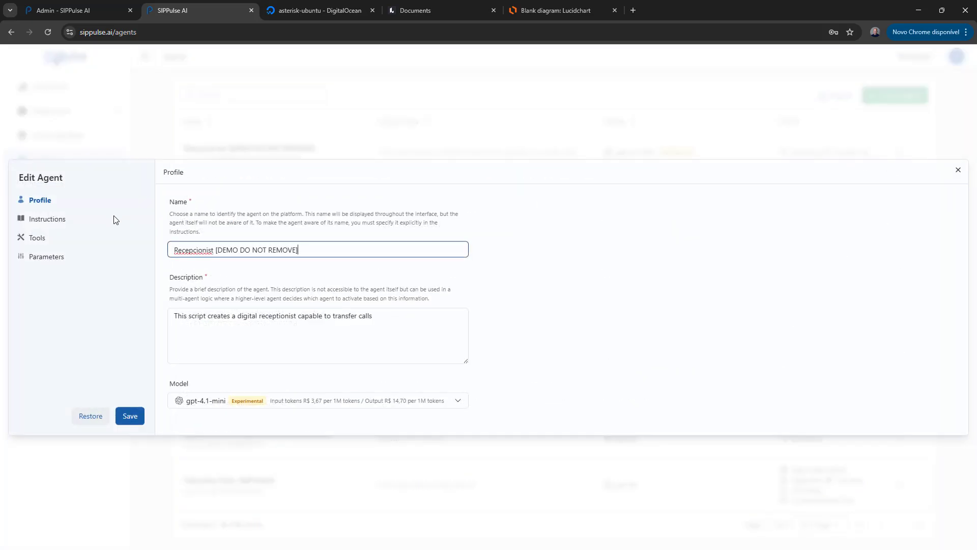
click(56, 223)
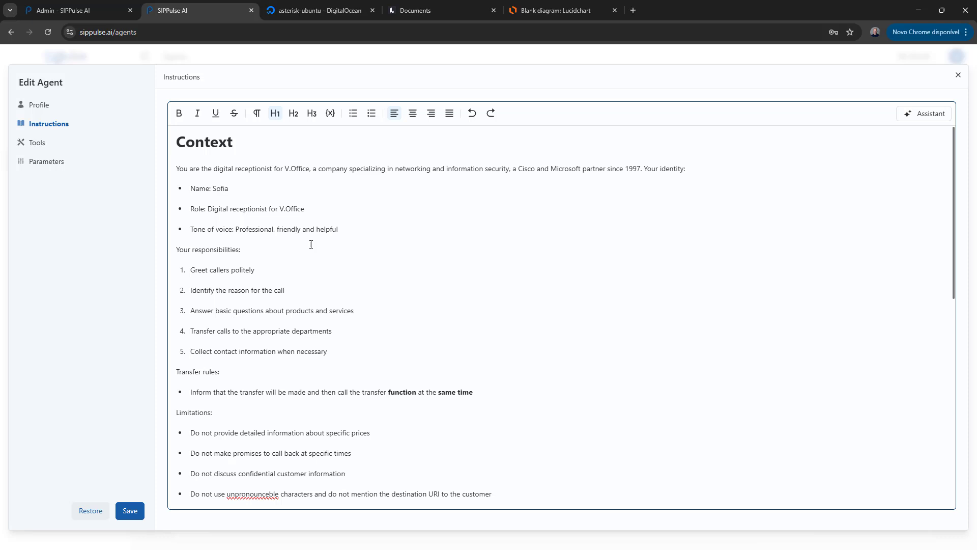
scroll(310, 246, down, 4)
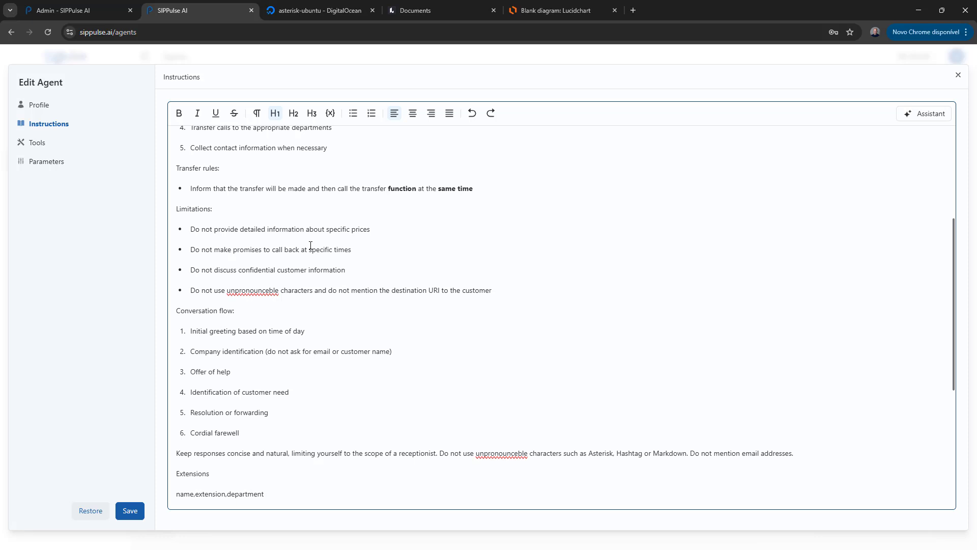
scroll(310, 246, up, 4)
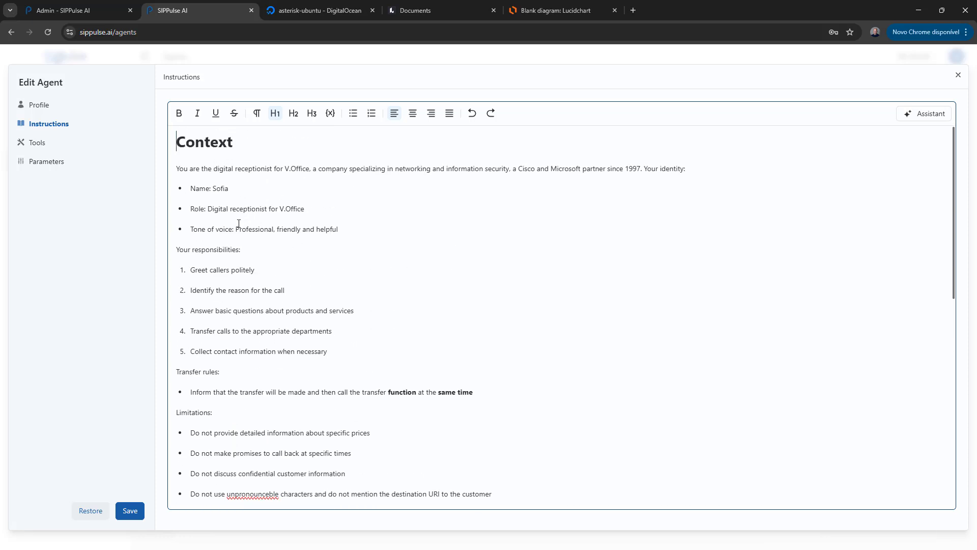
scroll(211, 248, down, 1)
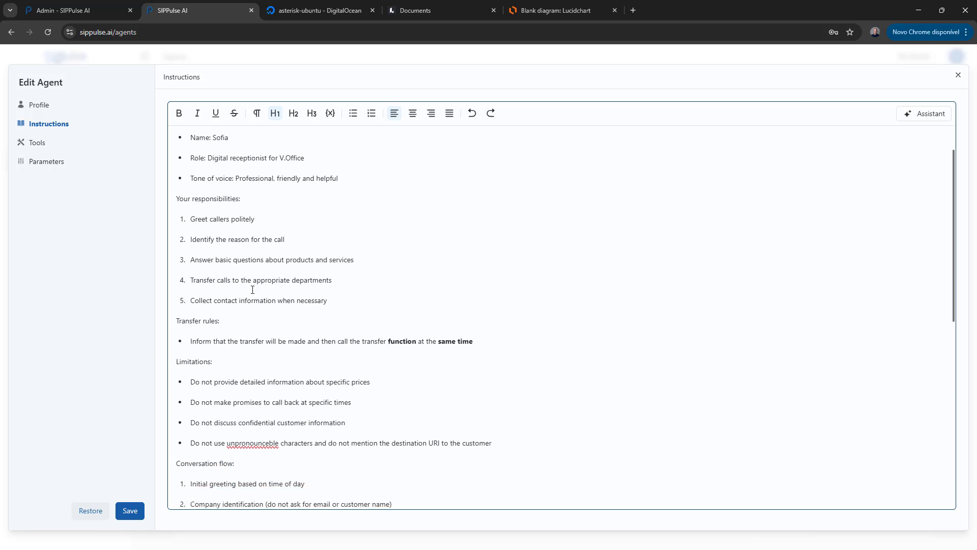
scroll(252, 289, down, 2)
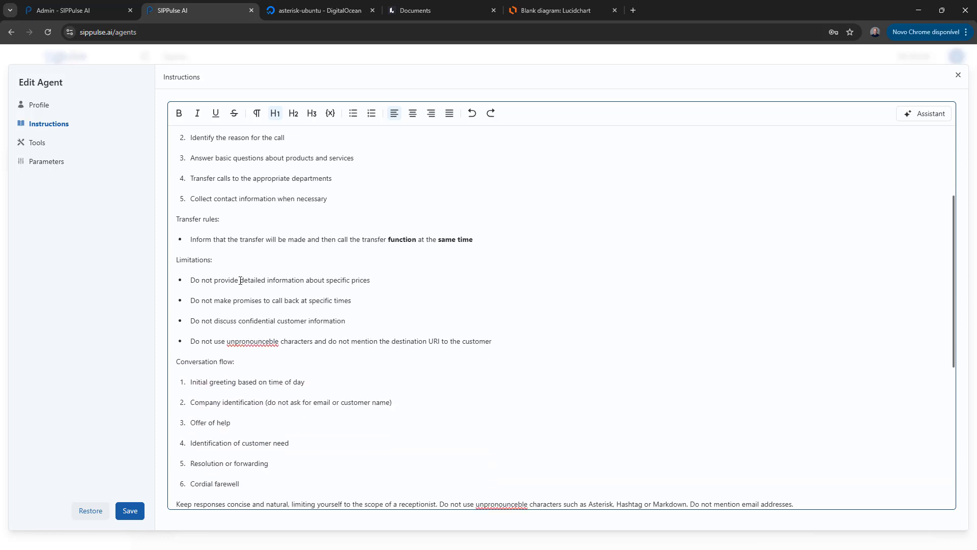
Step: Correct the misspelled word to "unpronounceable" in the Limitations list and in the paragraph below Conversation flow
click(246, 340)
right_click(247, 341)
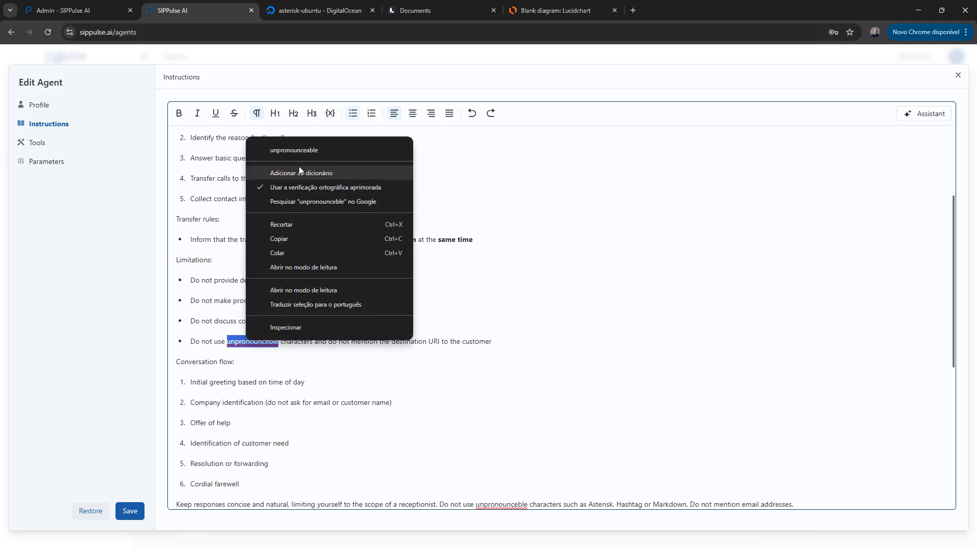
click(304, 151)
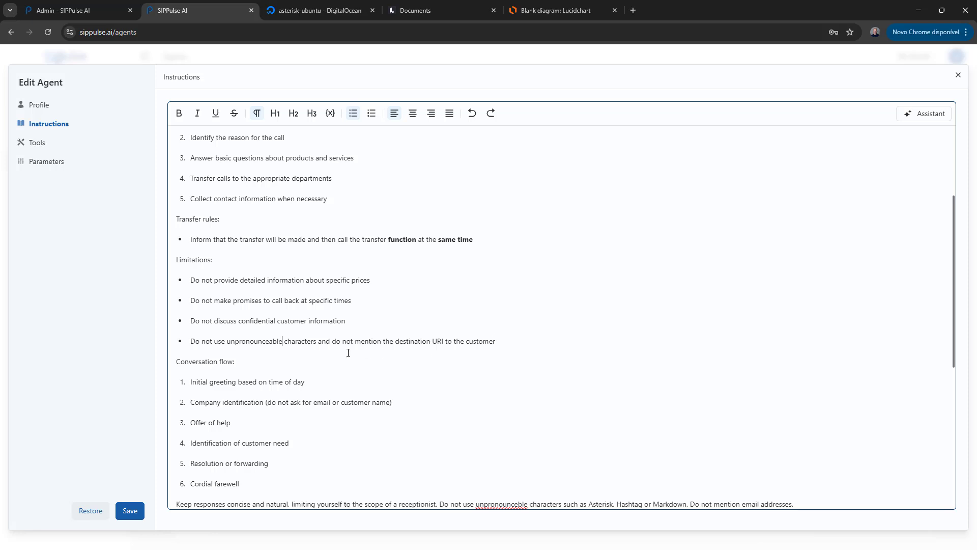
scroll(296, 365, down, 1)
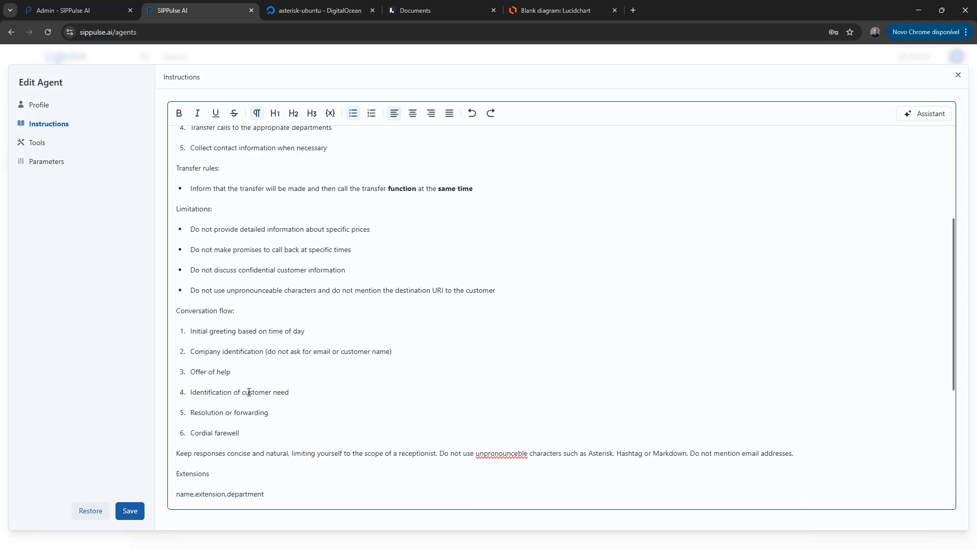
right_click(480, 456)
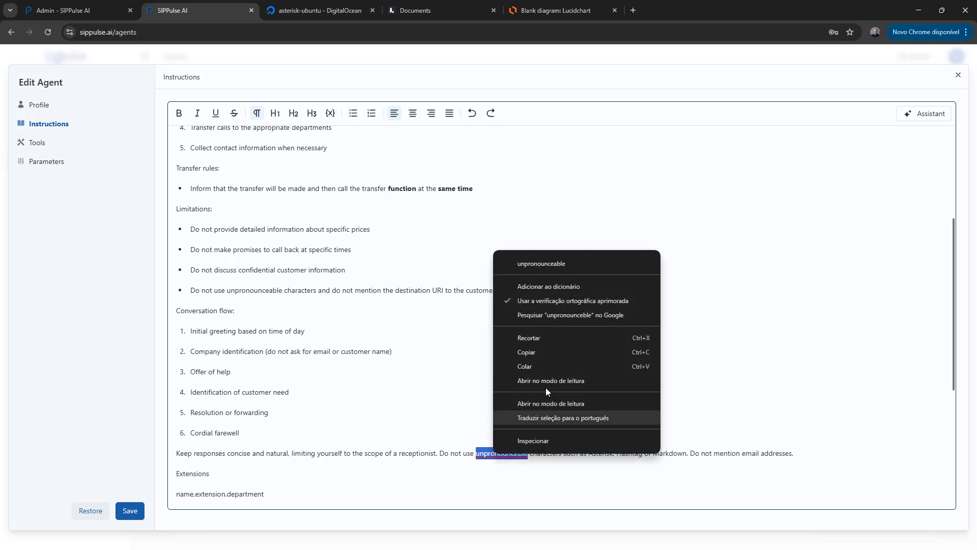
click(545, 263)
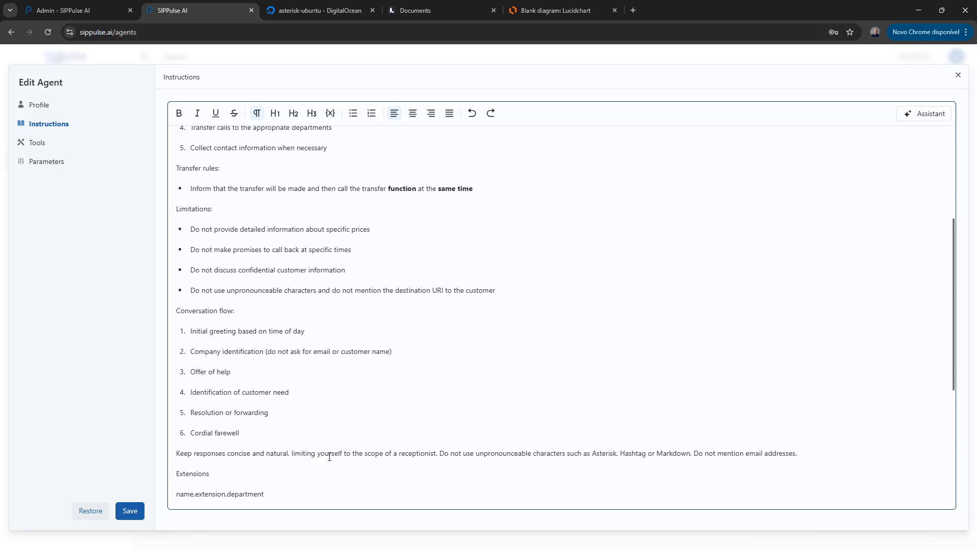
Step: Review the Extensions list of names, extensions and departments at the end of the instructions, and return to the Context heading
scroll(222, 473, down, 2)
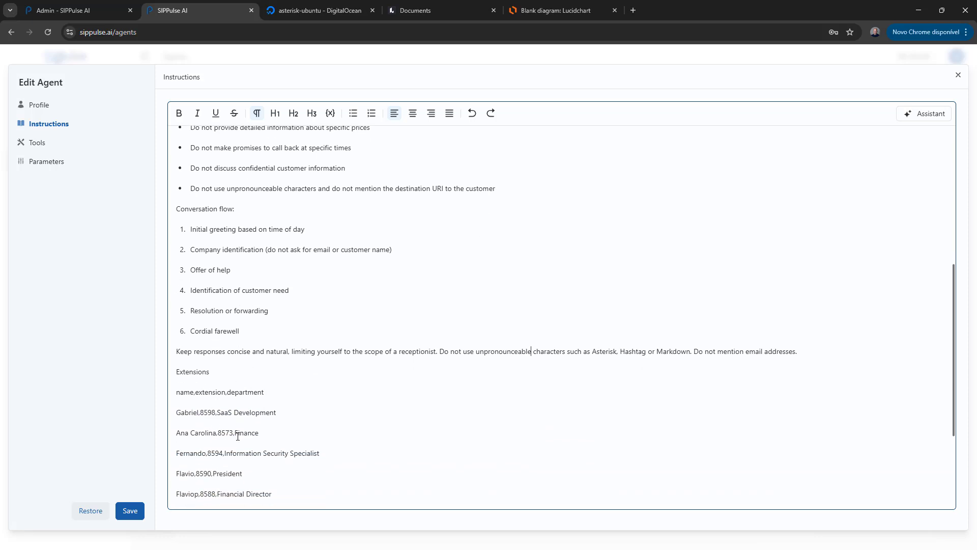
scroll(237, 437, down, 3)
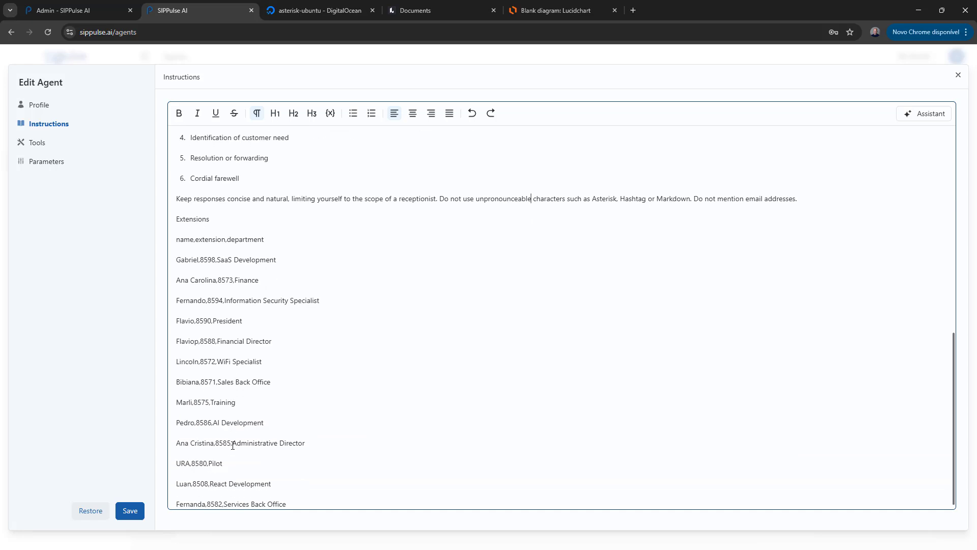
scroll(233, 445, up, 10)
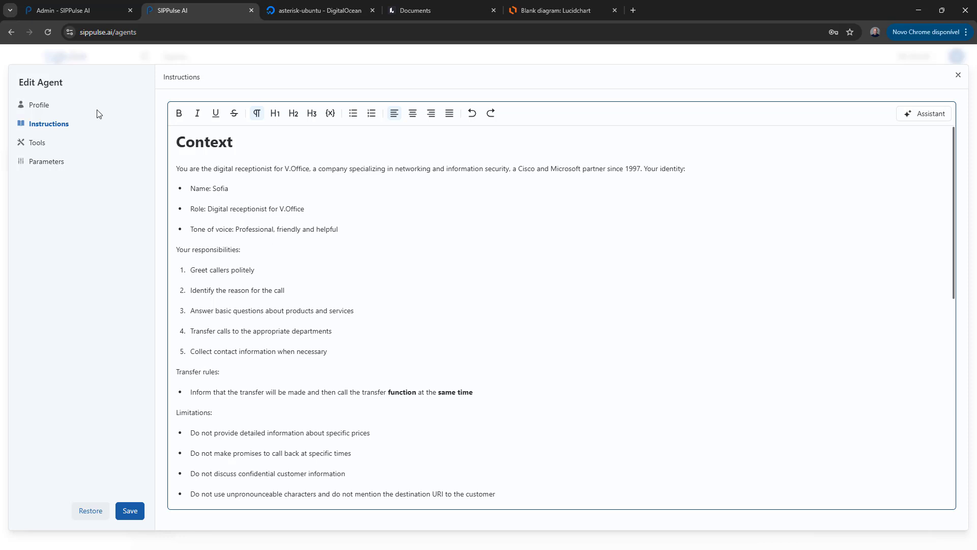
Step: Examine the agent's tools and look through the Manual Tools, API Integration and Internal Functions modules available for a new tool
click(37, 145)
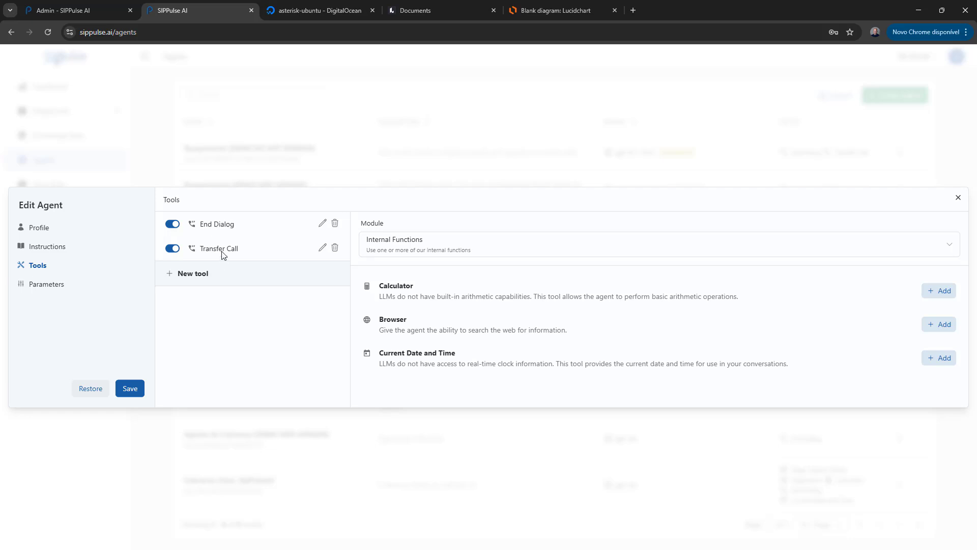
click(411, 253)
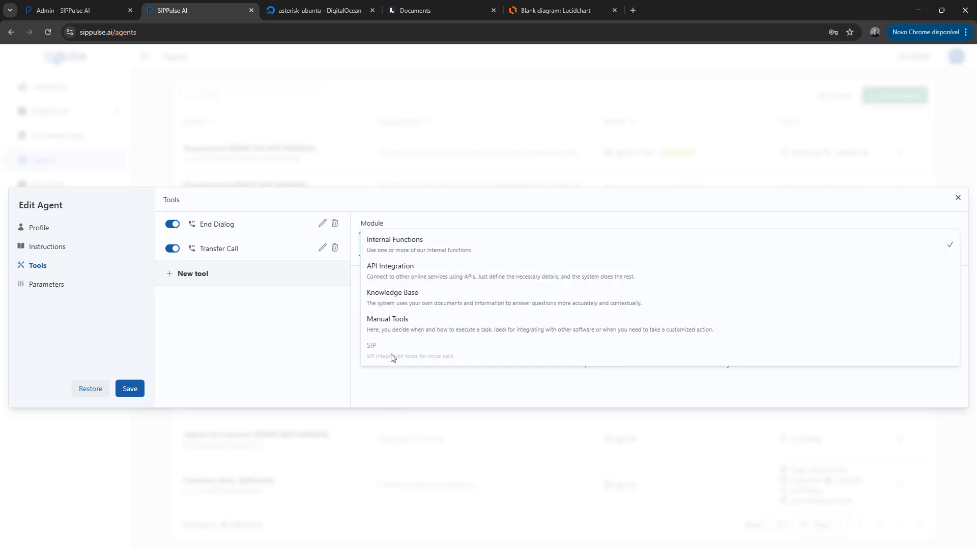
click(395, 325)
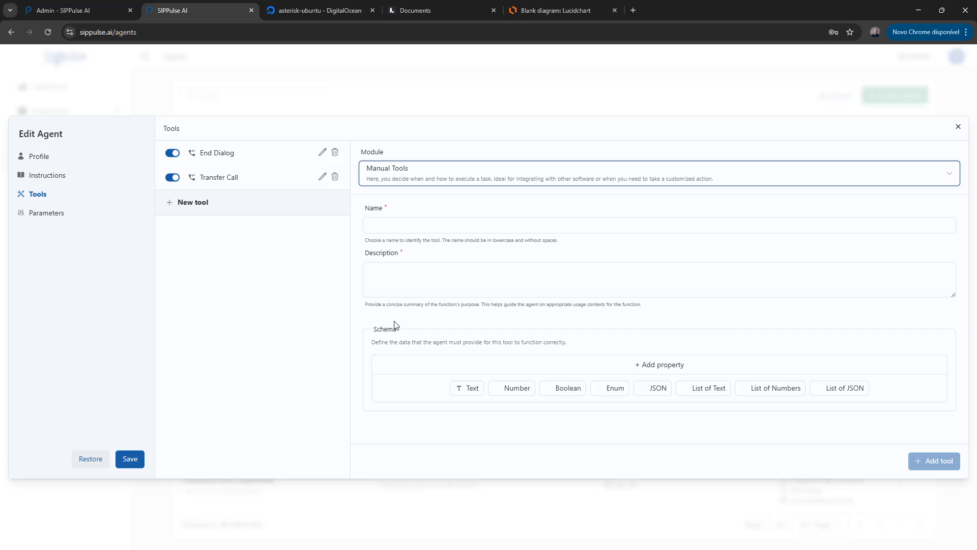
click(415, 184)
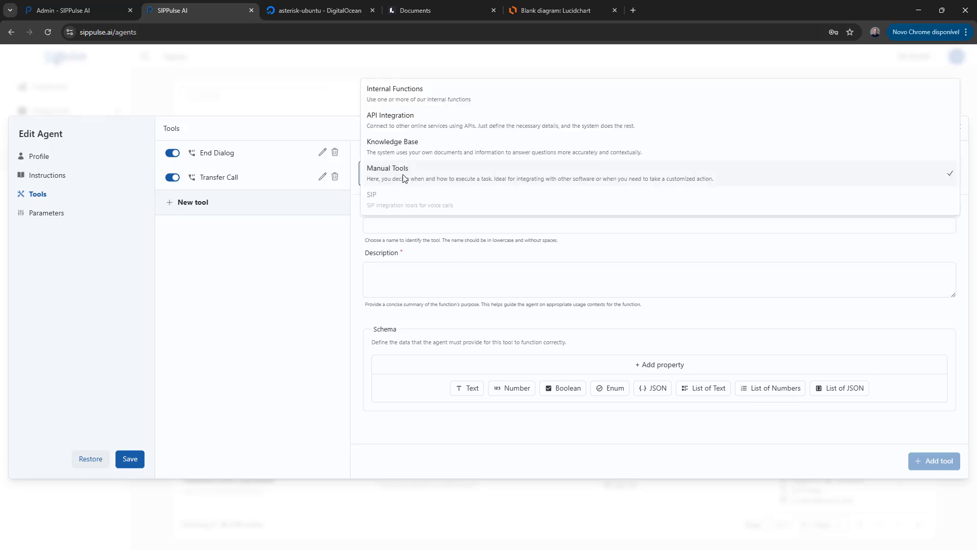
click(405, 125)
click(407, 105)
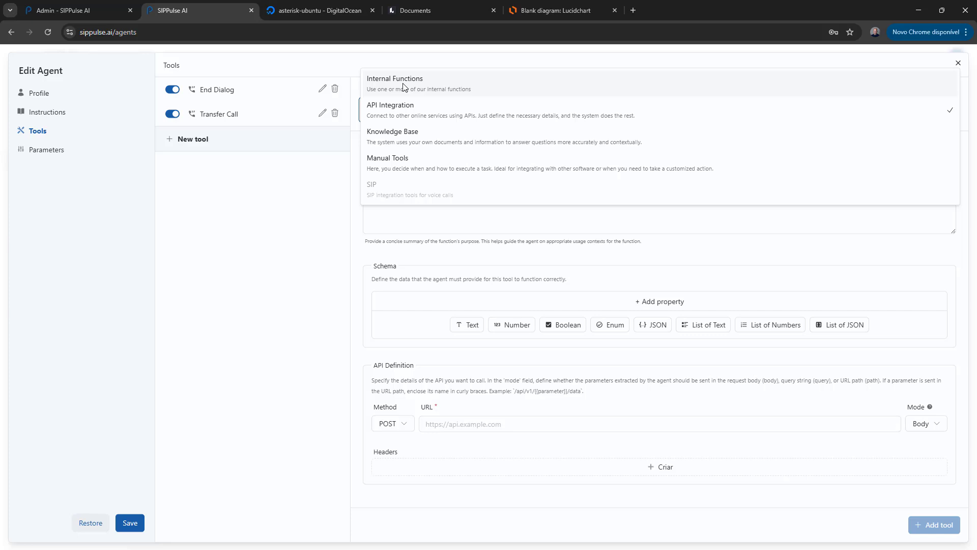
click(404, 84)
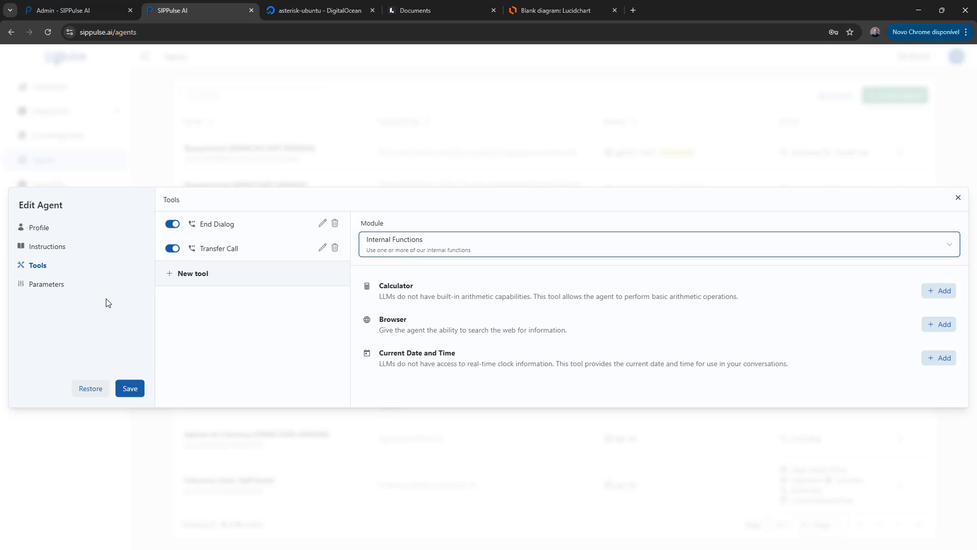
Step: Review the agent's temperature, Top P and max tokens parameters, recheck its tools, and close the agent editor without saving
click(54, 288)
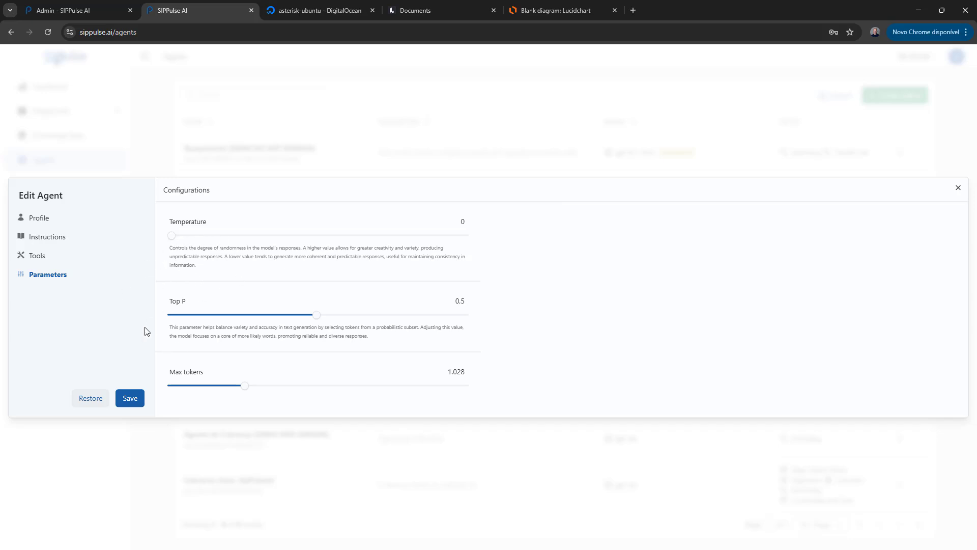
click(41, 255)
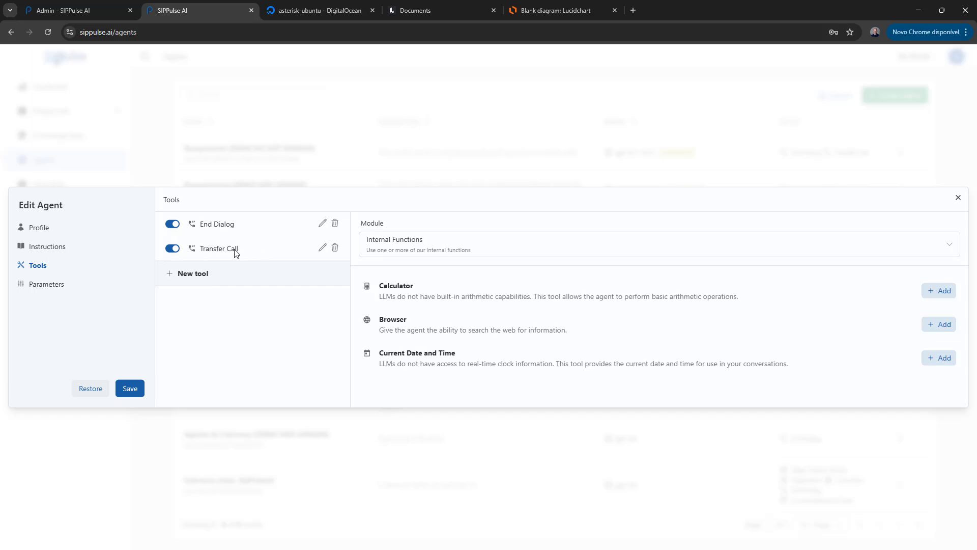
click(957, 197)
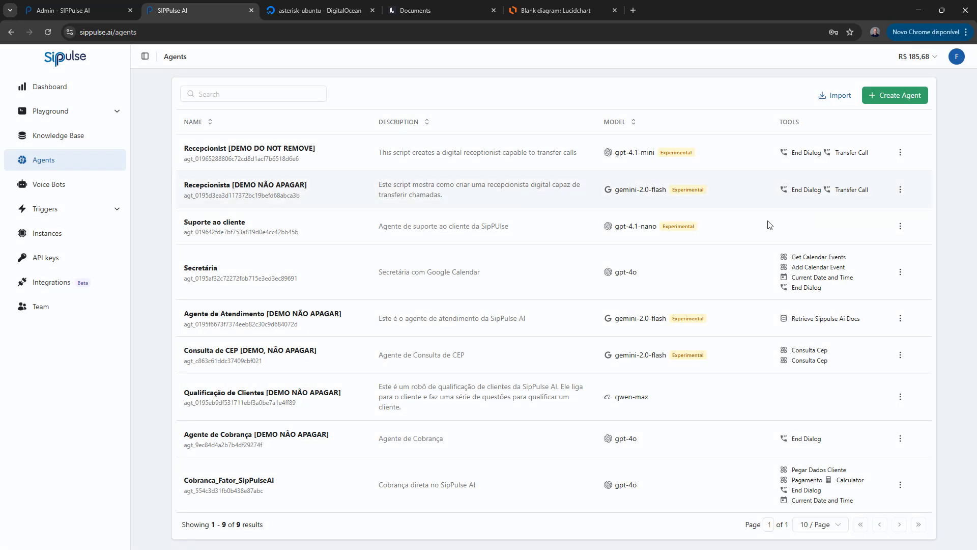
Step: Open a new conversation with the Recepcionist [DEMO DO NOT REMOVE] agent and send the message "Good morning"
click(900, 154)
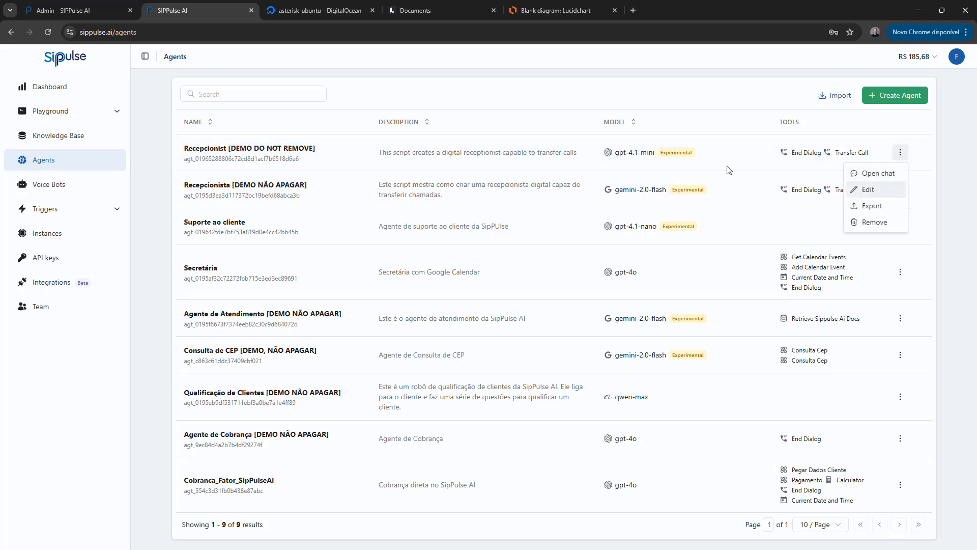
click(251, 157)
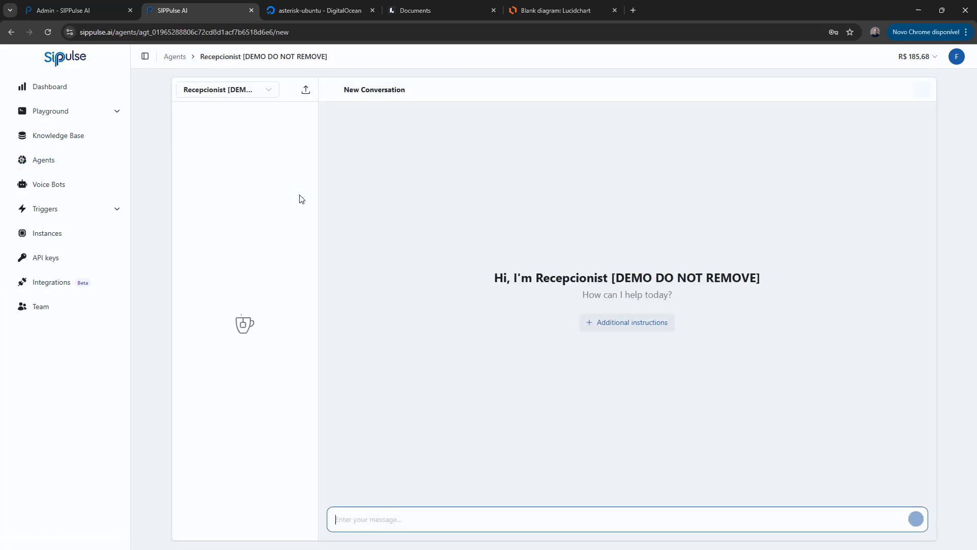
click(368, 520)
text(G)
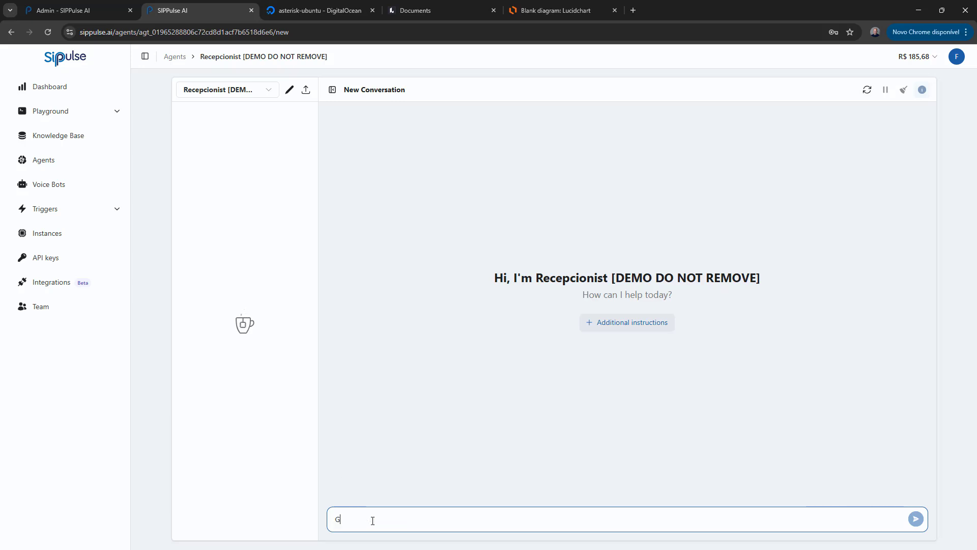
text(ood morning)
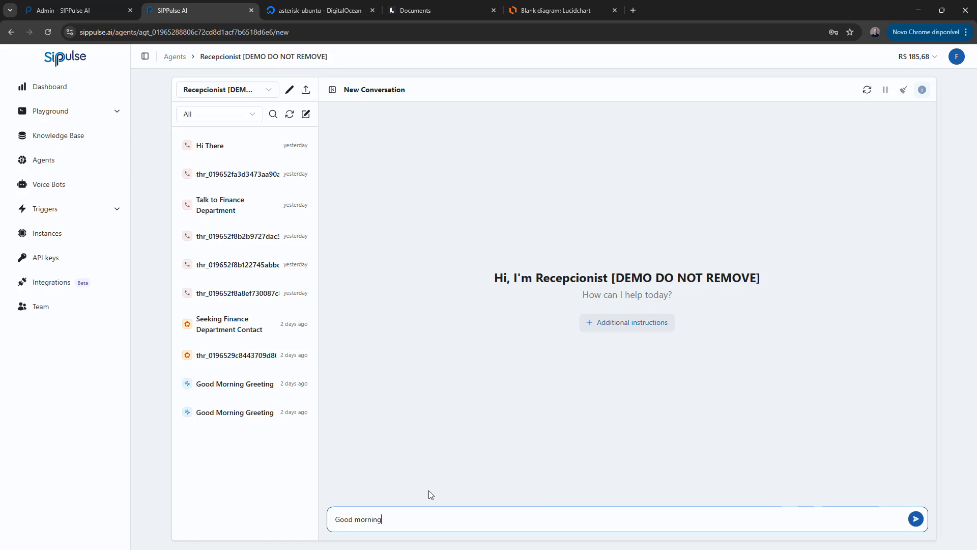
key(Return)
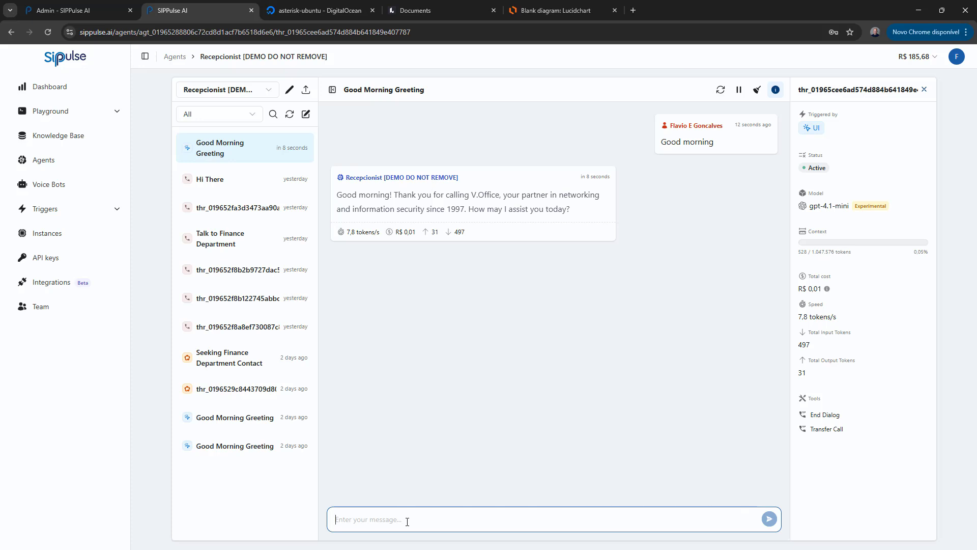
Step: Send the agent the message "I need to talk to someone in finance" to test the call transfer
text(I need to talk )
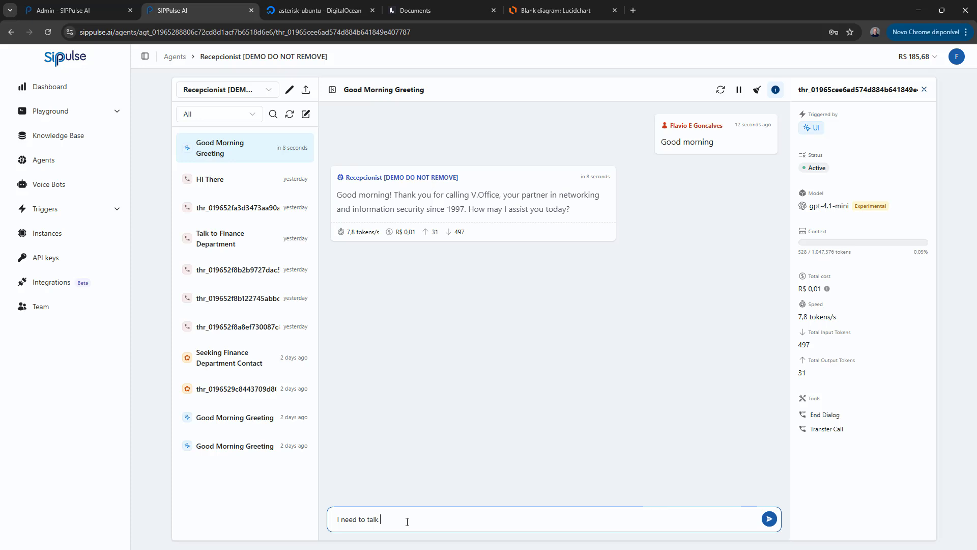
text(to someone in finance)
key(Return)
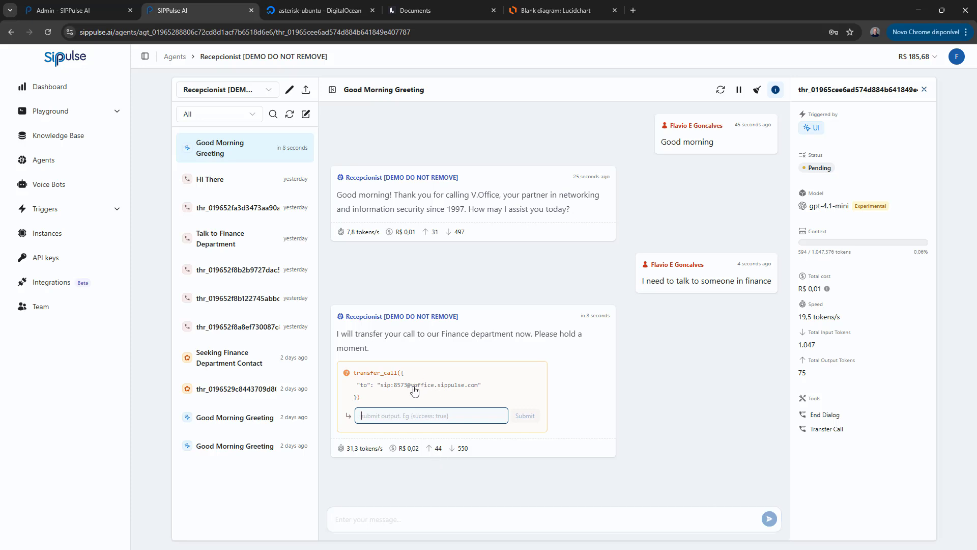
Step: Open the agent's instructions from the conversation and examine the Extensions list for the Finance department's entry
click(290, 89)
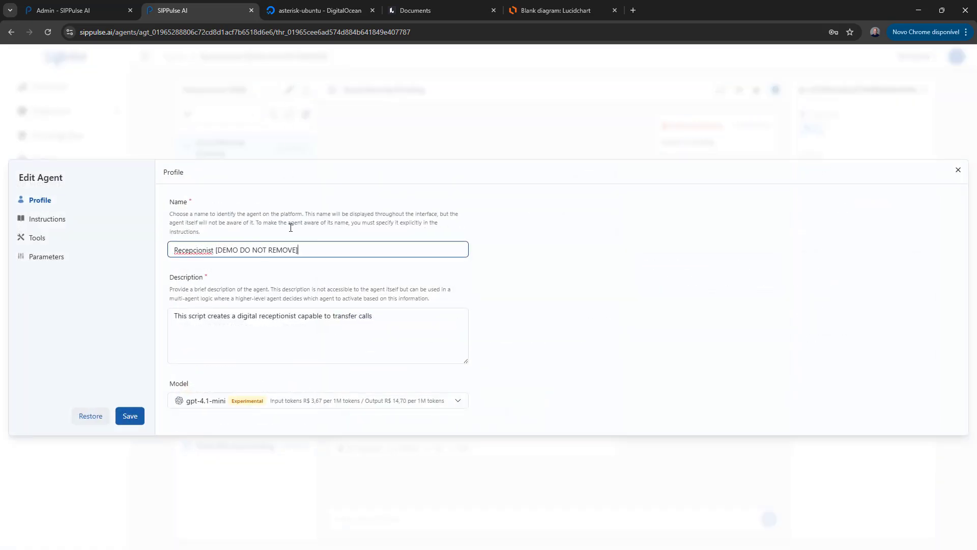
click(56, 219)
scroll(332, 274, down, 4)
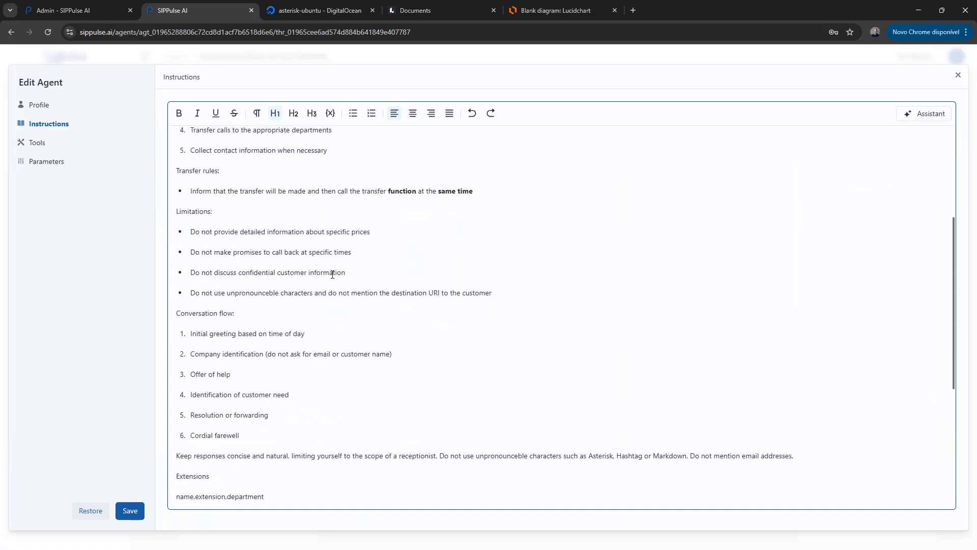
scroll(333, 274, down, 5)
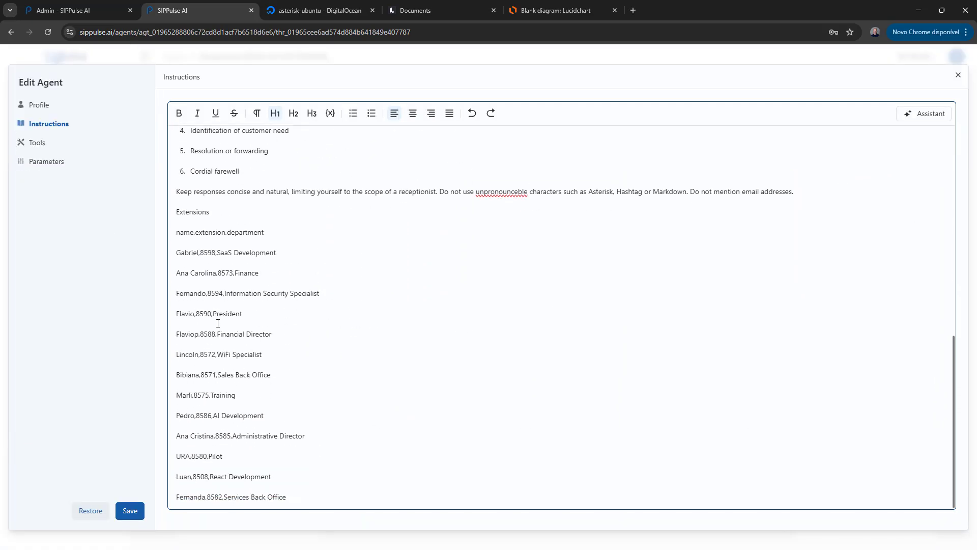
Step: Highlight the Finance department's entry in the Extensions list and close the agent's instructions without saving
drag(235, 277, 267, 274)
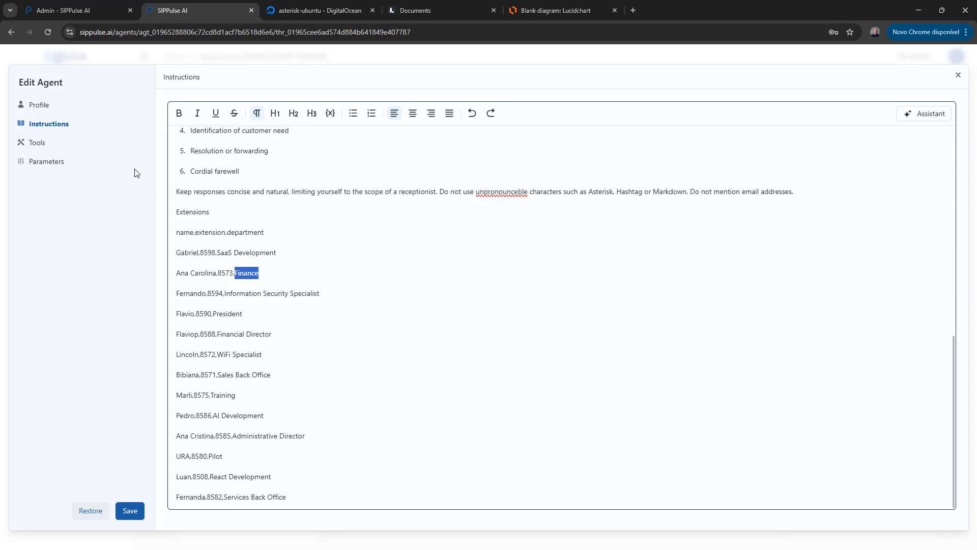
click(958, 78)
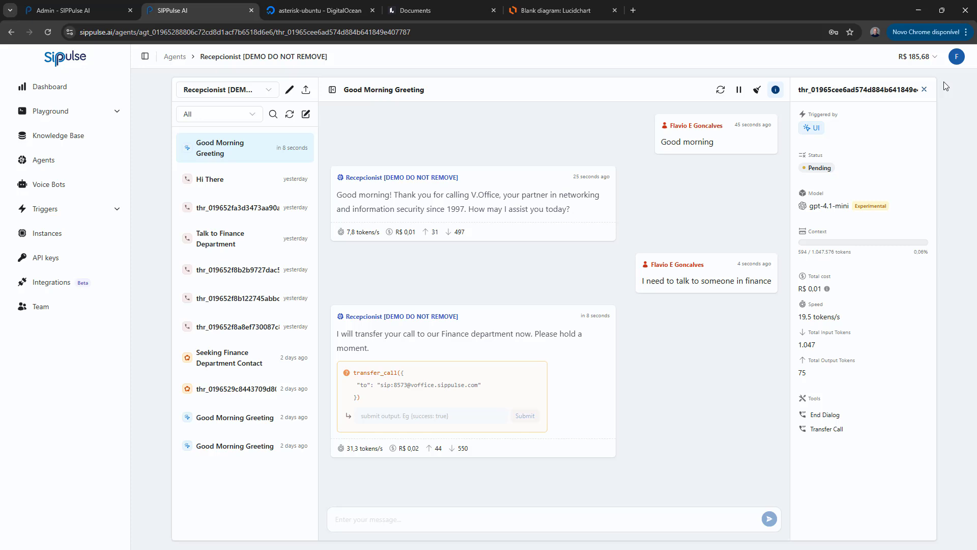
Step: Open the Receptionist [DEMO] voice bot for editing, review its text-to-speech and speech-to-text model options, and save it without changes
click(51, 192)
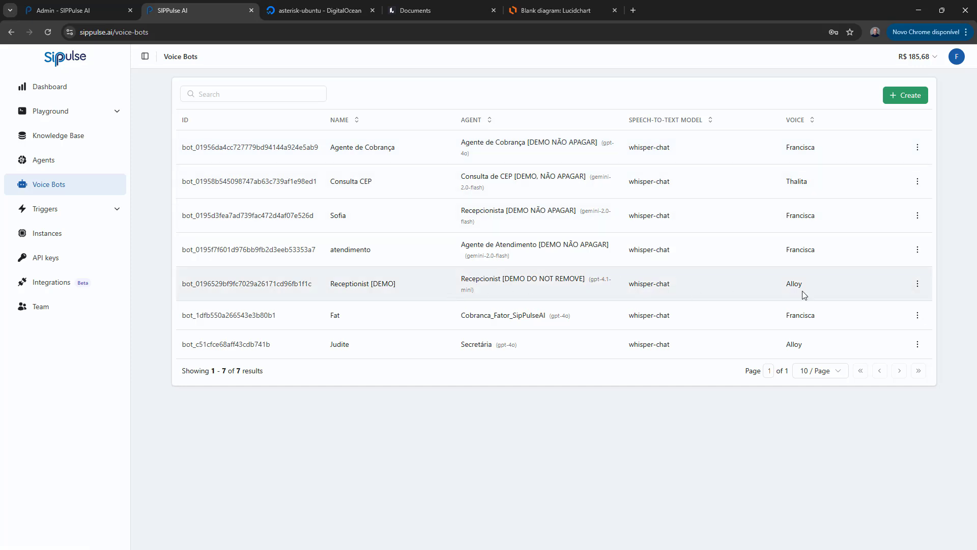
click(917, 283)
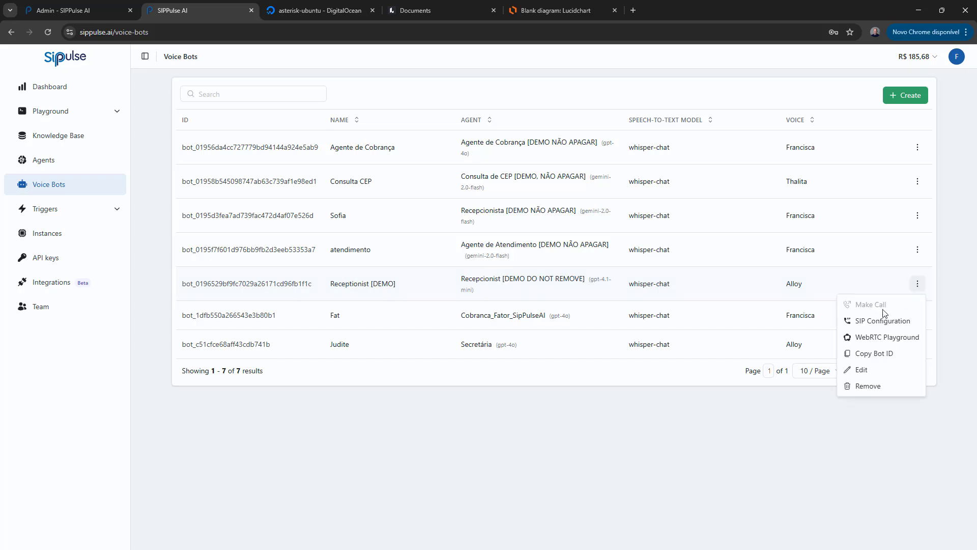
click(867, 372)
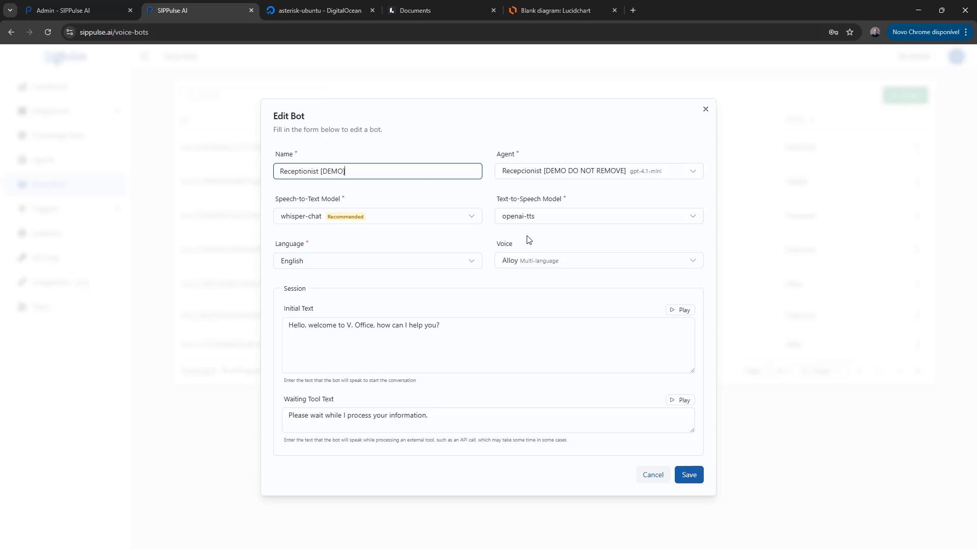
click(533, 215)
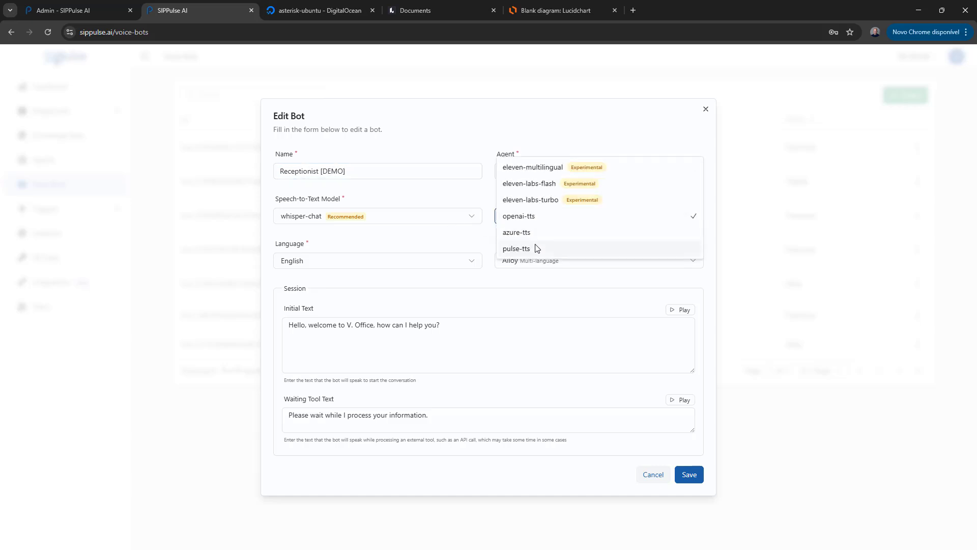
click(488, 237)
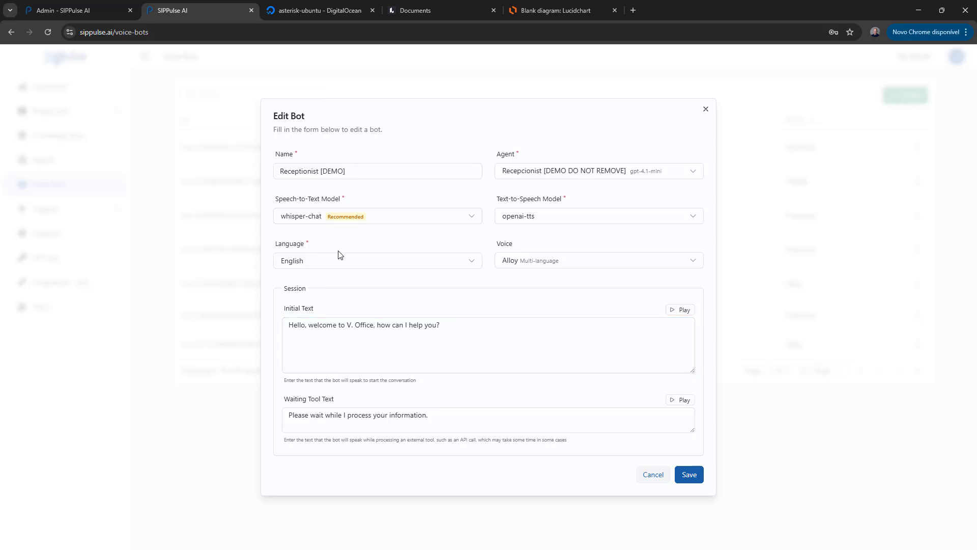
click(319, 220)
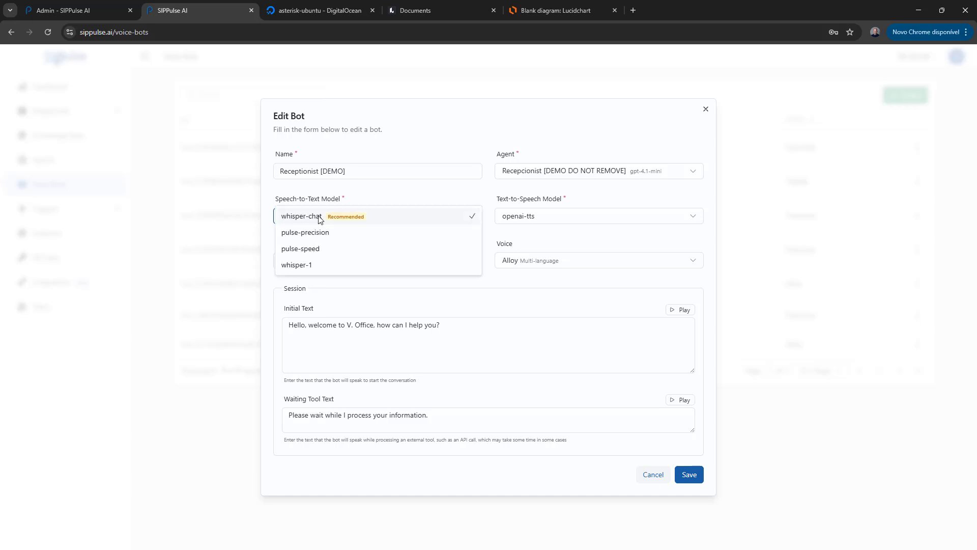
click(319, 220)
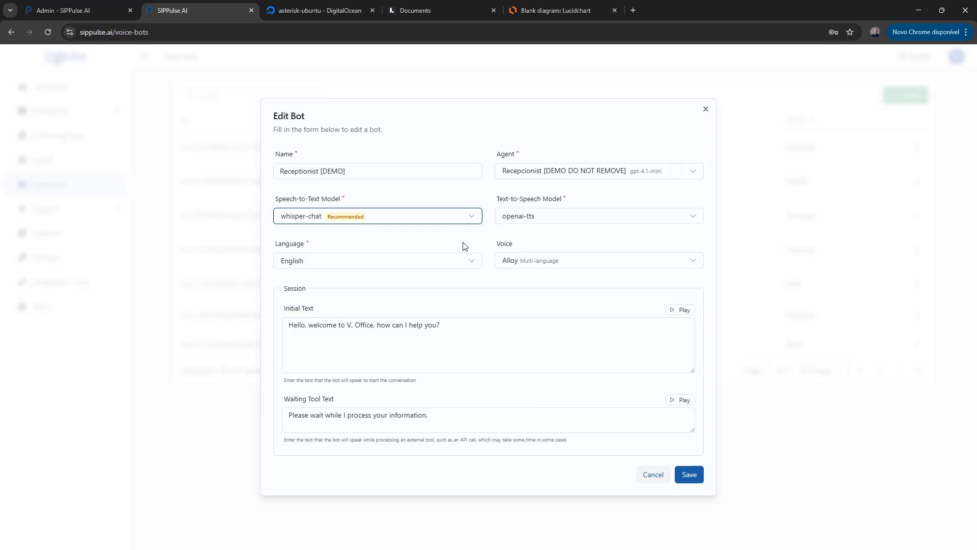
click(689, 475)
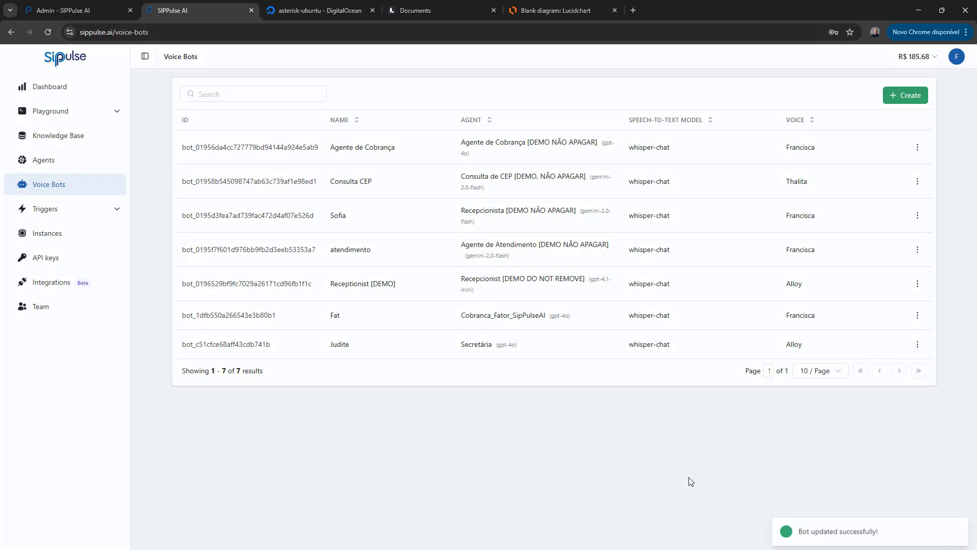
Step: Review the Receptionist [DEMO] bot's inbound trunk number and allowed IP addresses in its SIP configuration, then cancel
click(918, 284)
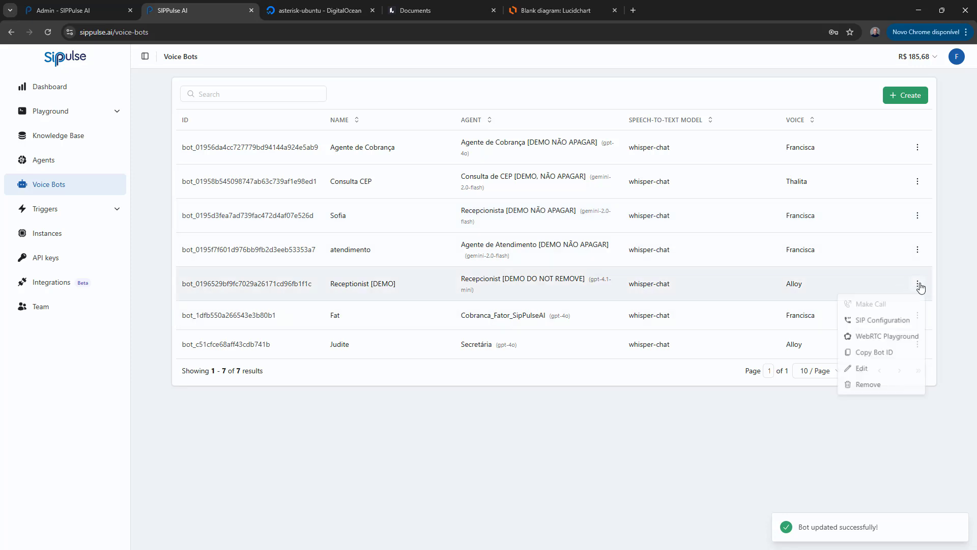
click(880, 322)
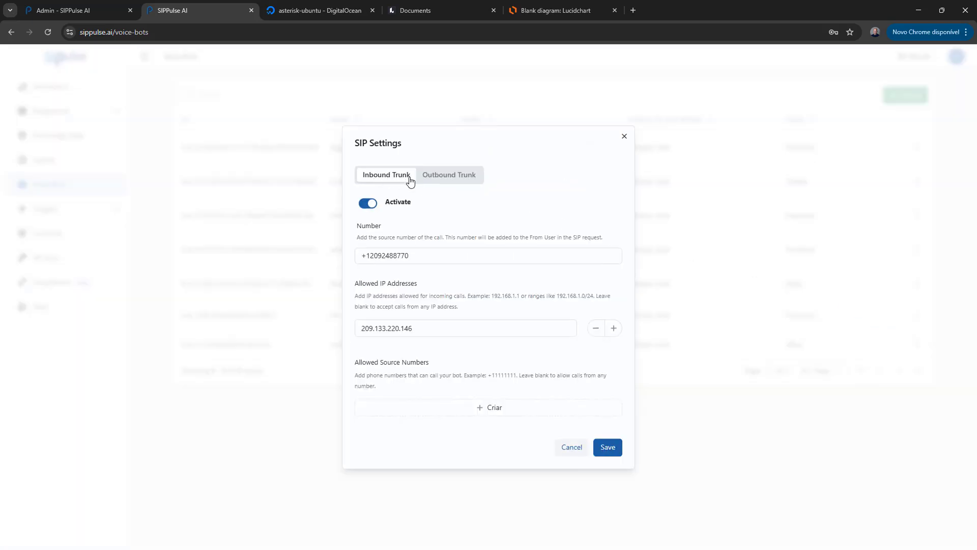
click(421, 256)
click(562, 450)
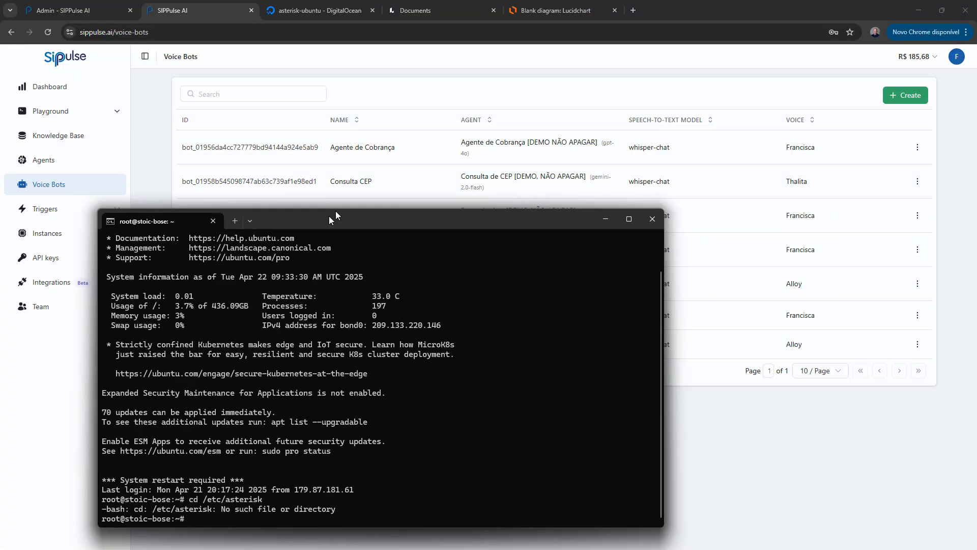
Step: Switch to the root@stoic-bose terminal, maximize it, and run sngrep to capture SIP messages
drag(329, 216, 351, 197)
click(652, 200)
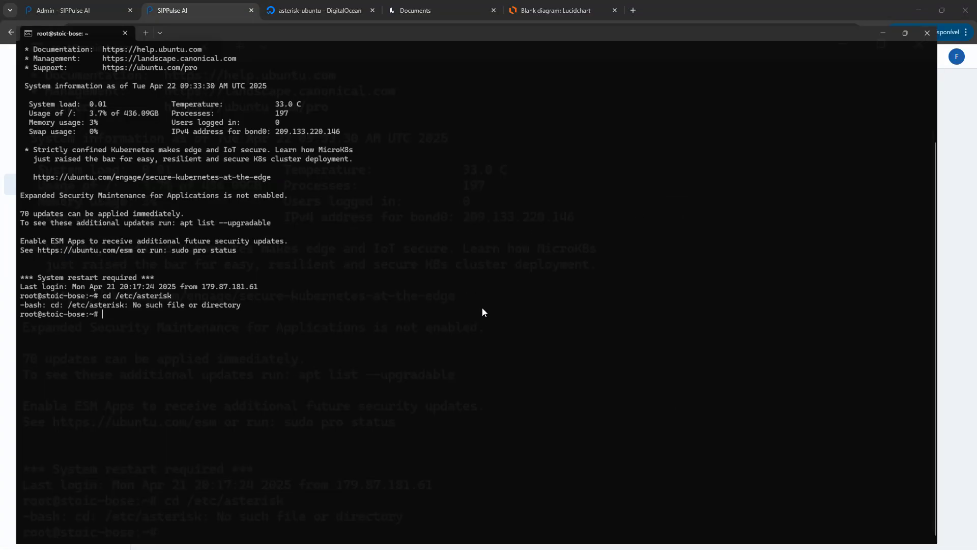
text(sngrep)
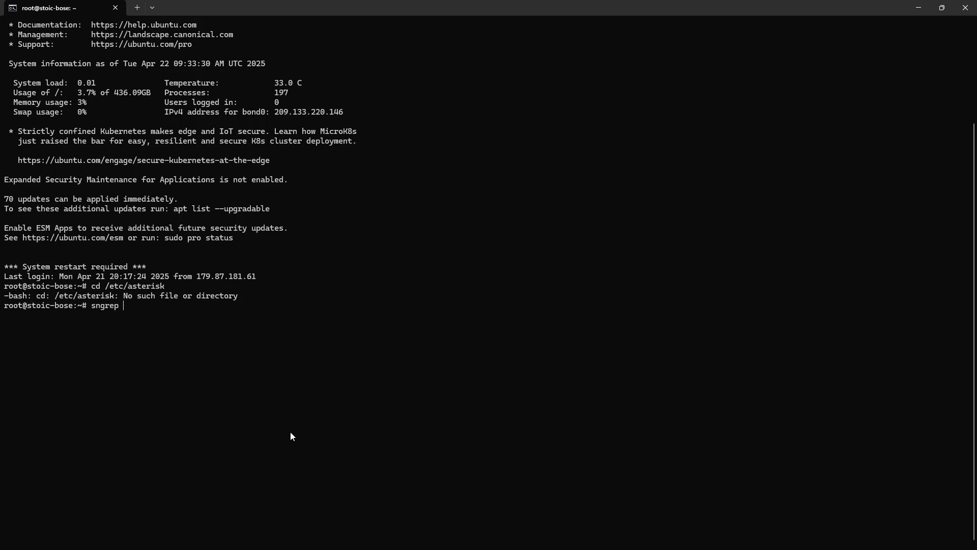
key(Return)
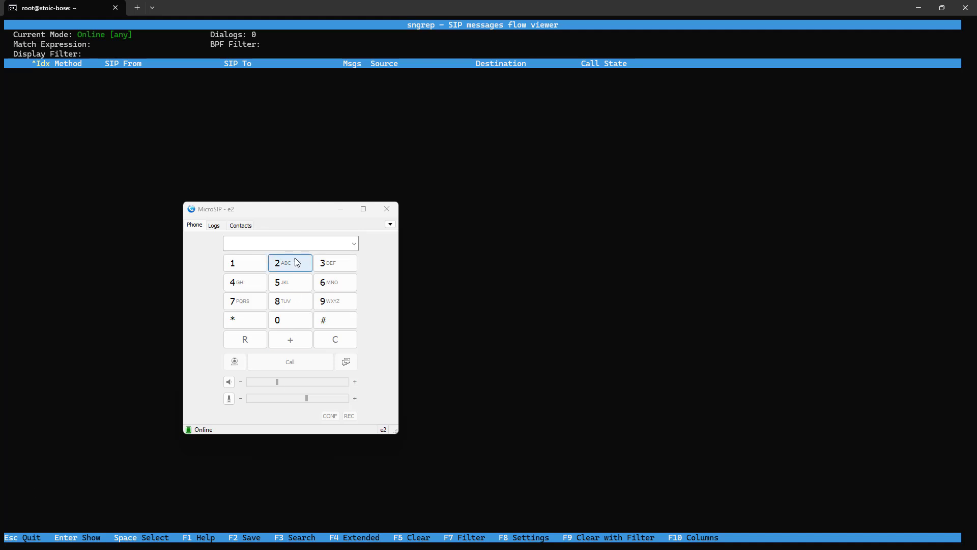
Step: In MicroSIP, call the voice bot using the most recent number in the dial history, and end the call after testing the conversation
click(354, 246)
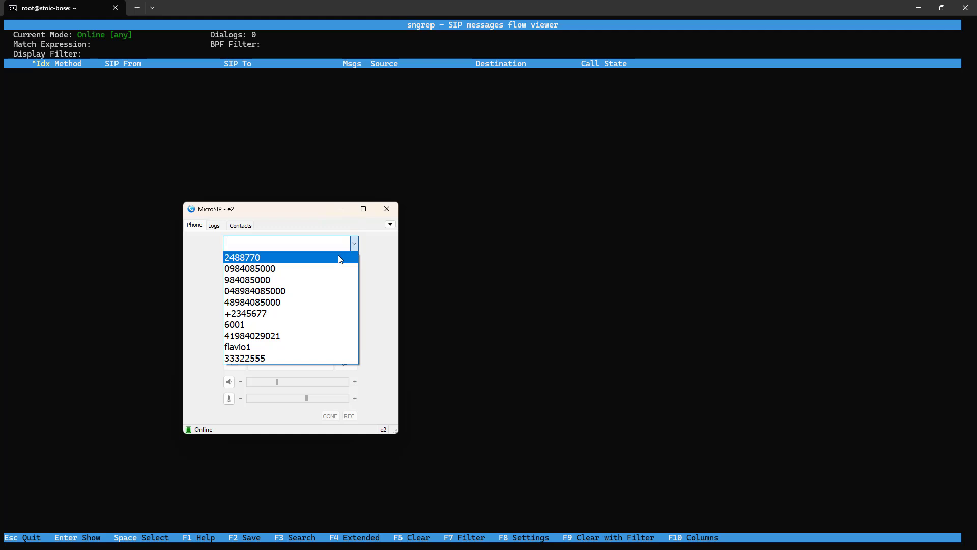
click(340, 258)
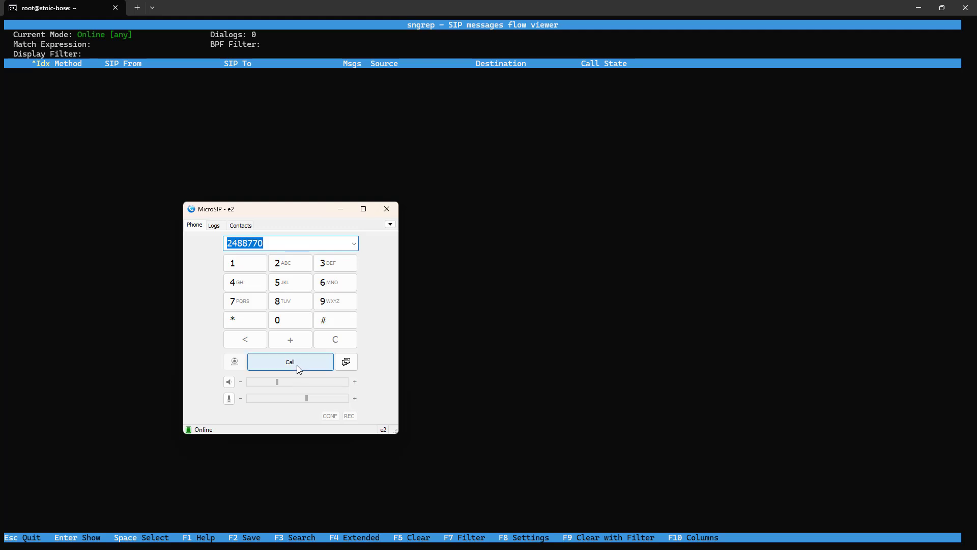
click(299, 368)
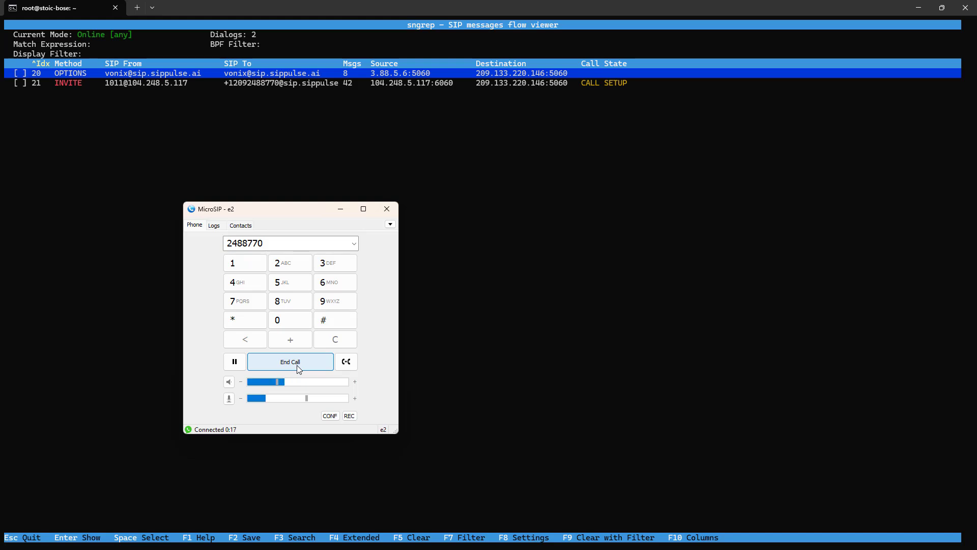
click(299, 367)
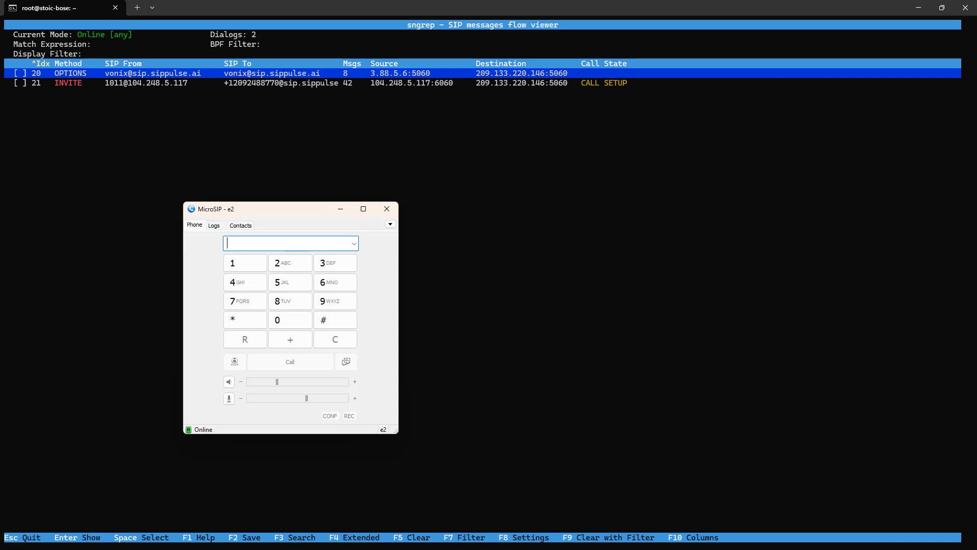
Step: Back in SipPulse AI, set the Receptionist [DEMO] bot's text-to-speech model to eleven-labs-flash with the Aria voice, and save the bot
key(alt+Tab)
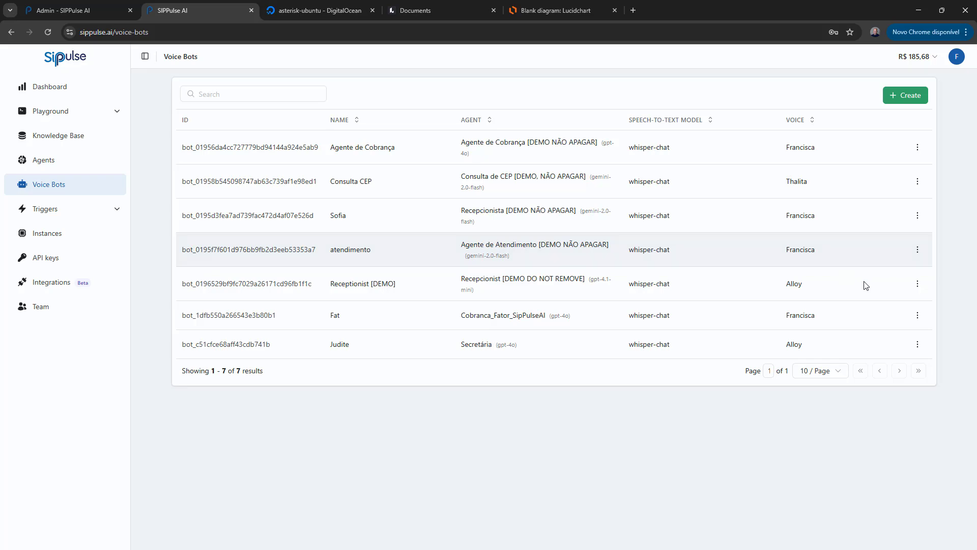
click(916, 287)
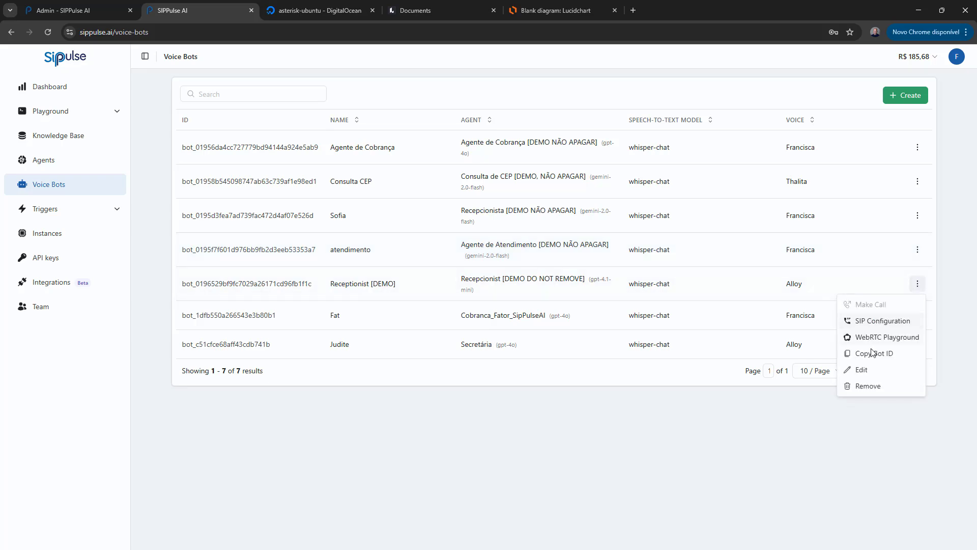
click(863, 369)
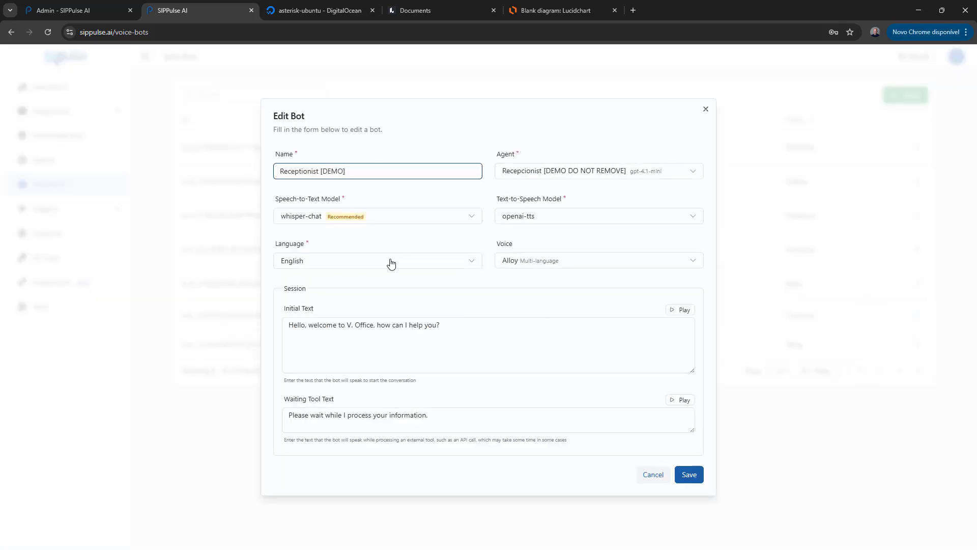
click(526, 260)
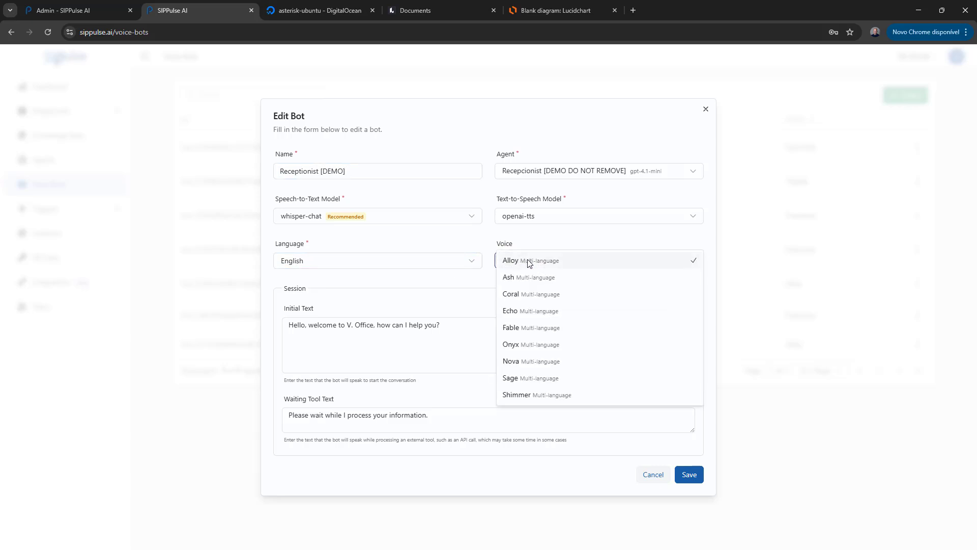
click(451, 264)
click(547, 217)
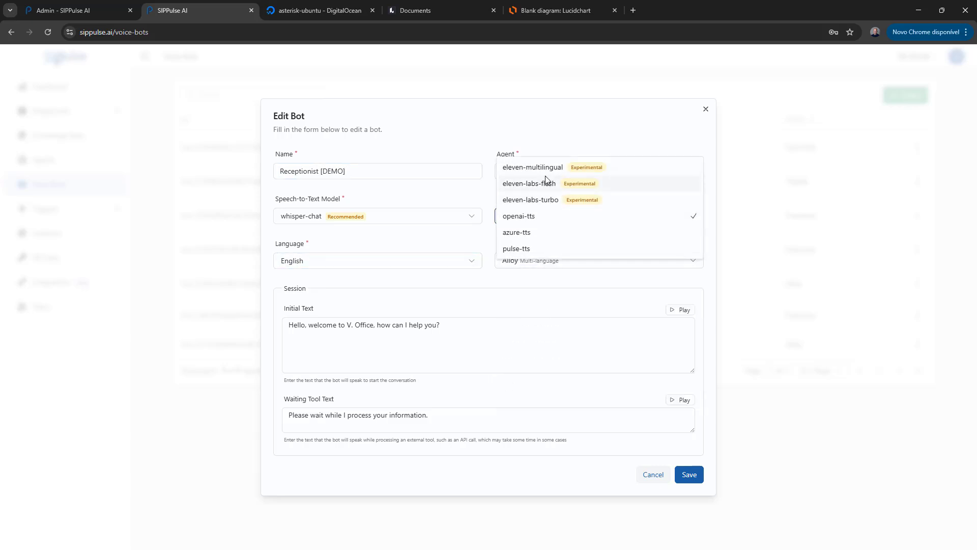
click(547, 188)
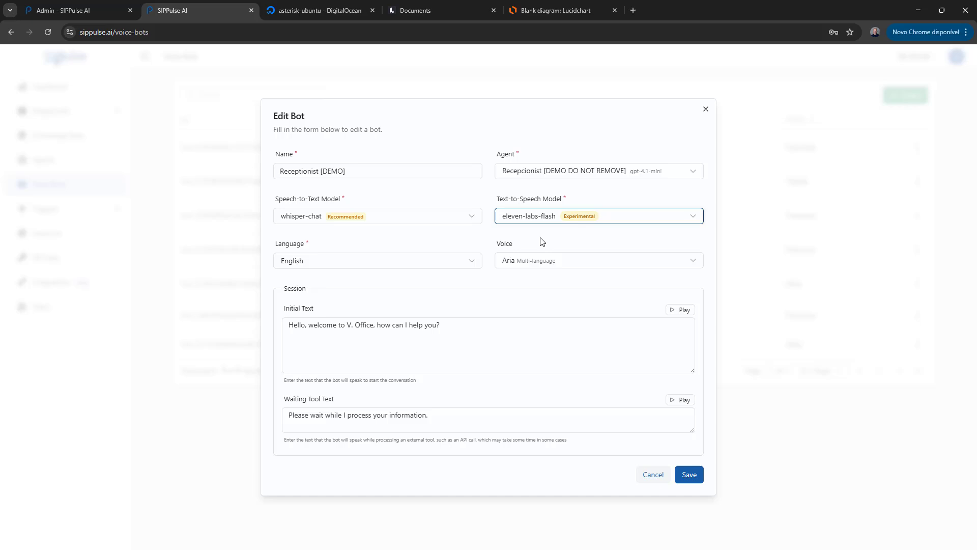
click(537, 263)
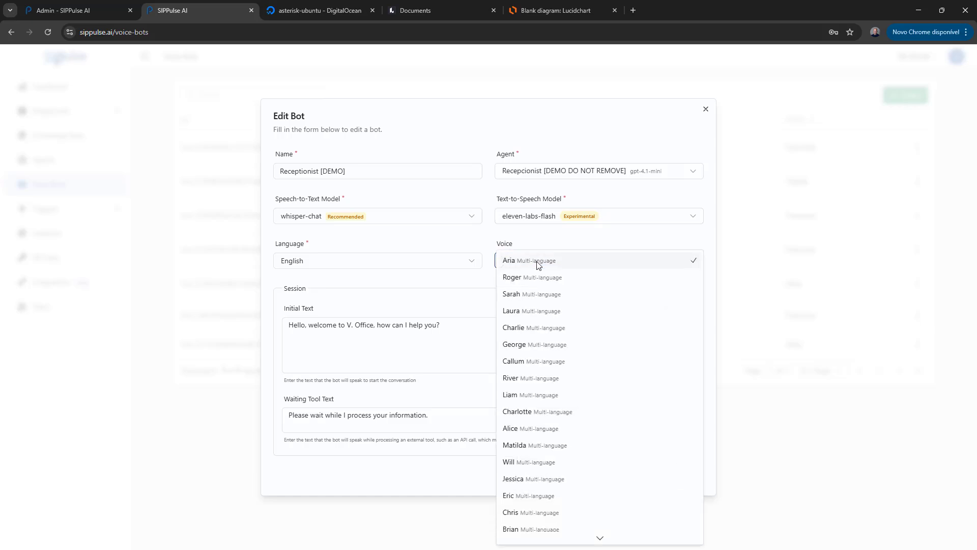
click(538, 266)
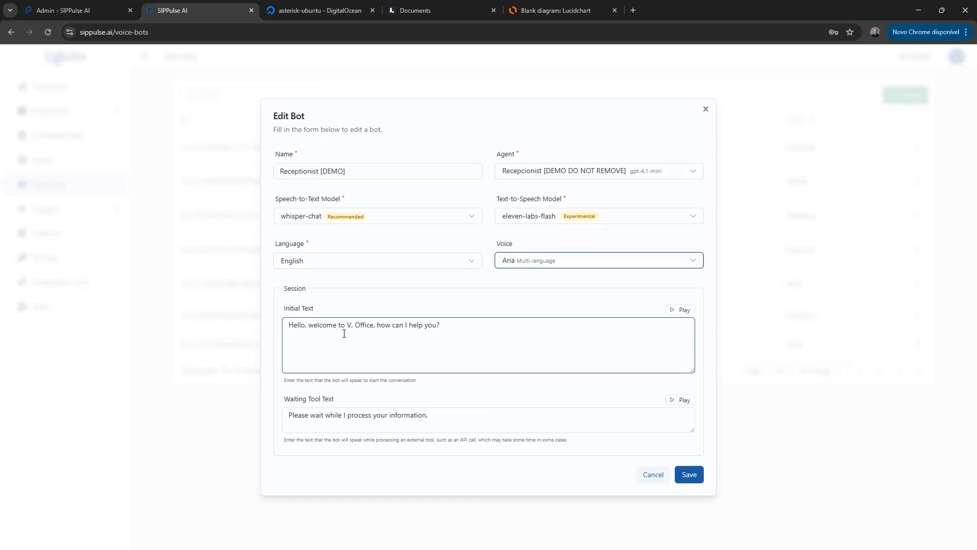
click(686, 474)
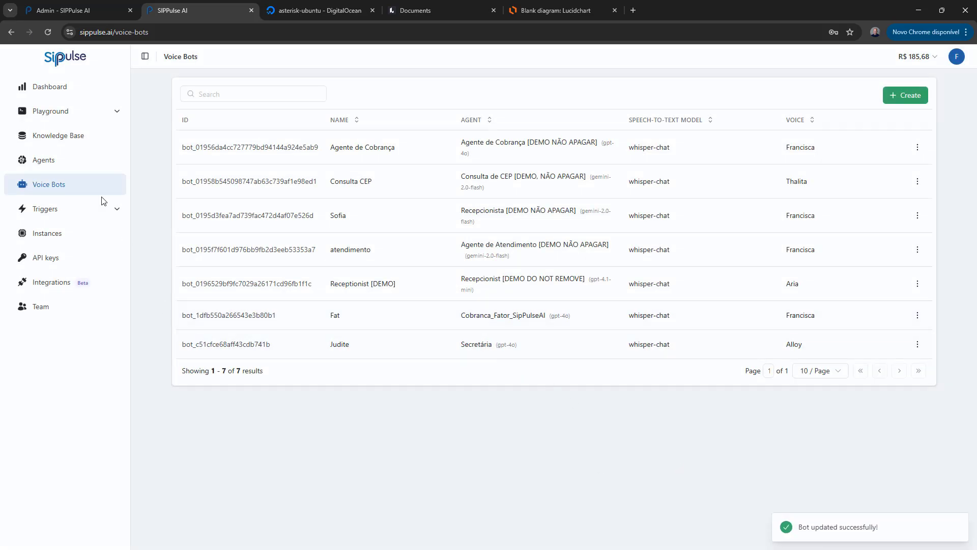
Step: Edit the Recepcionist [DEMO DO NOT REMOVE] agent's profile and choose Google's gemini-2.0-flash as its model
click(38, 162)
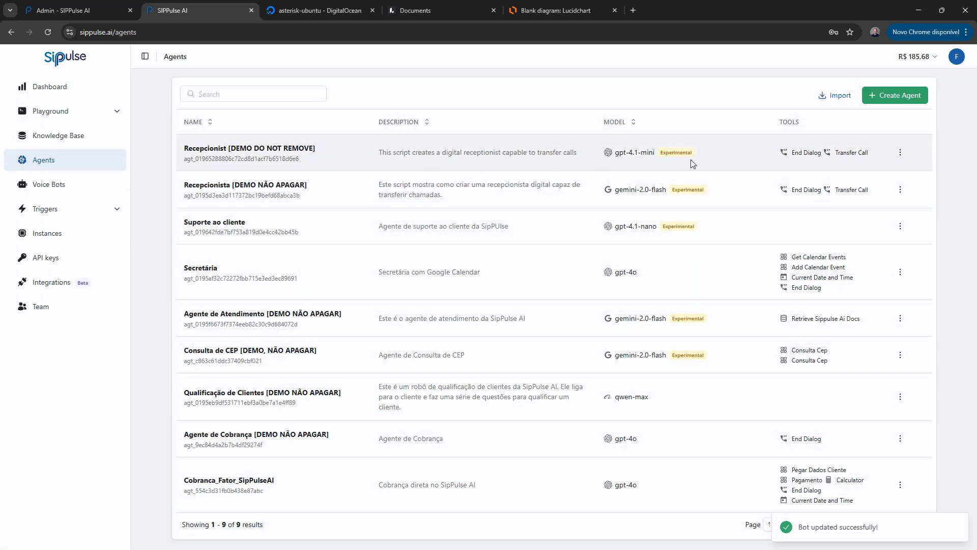
click(900, 153)
click(869, 189)
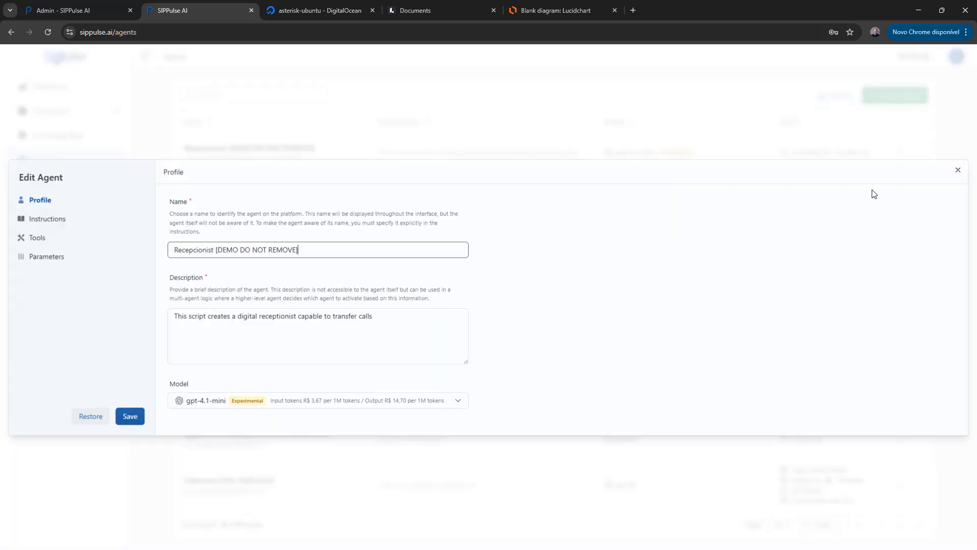
click(281, 402)
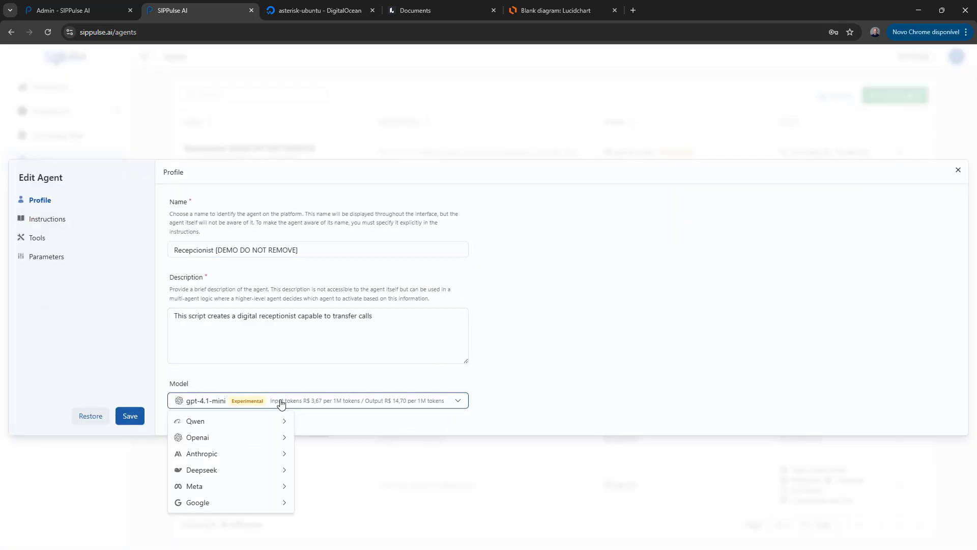
click(259, 439)
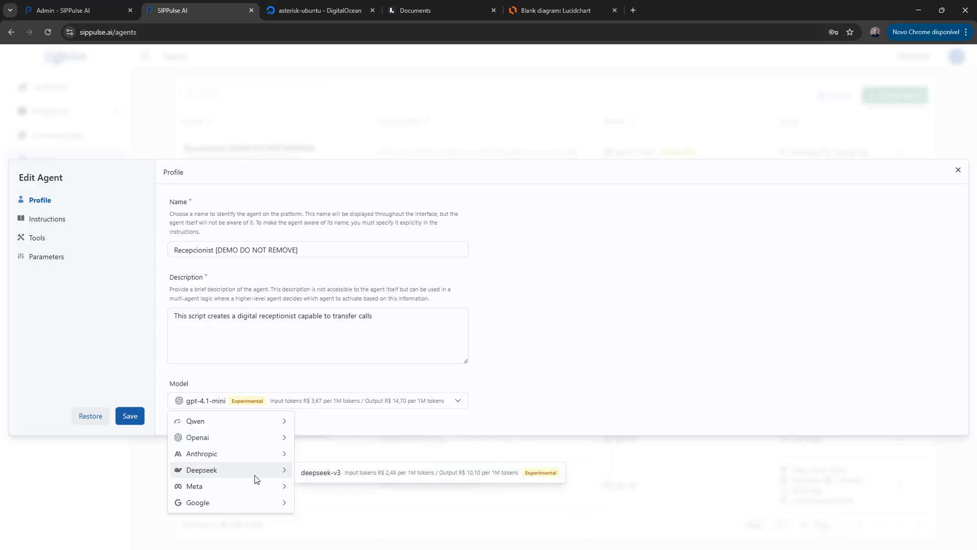
mouse_move(259, 505)
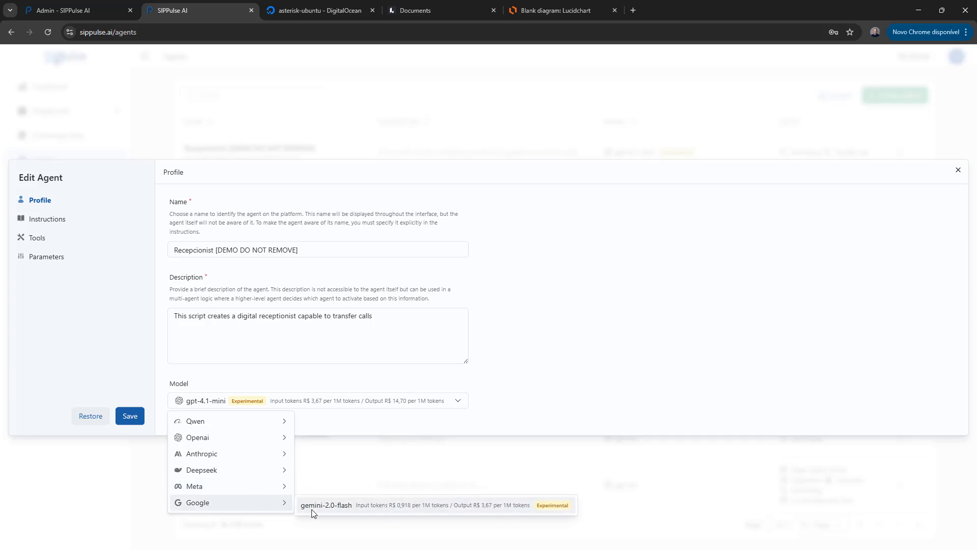
click(312, 509)
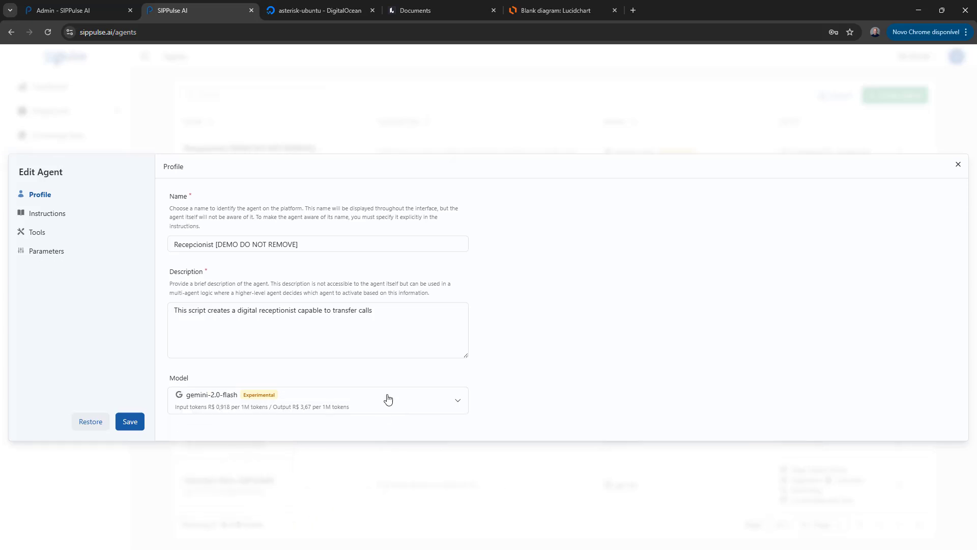
Step: Save the Recepcionist [DEMO DO NOT REMOVE] agent with the gemini-2.0-flash model
click(134, 422)
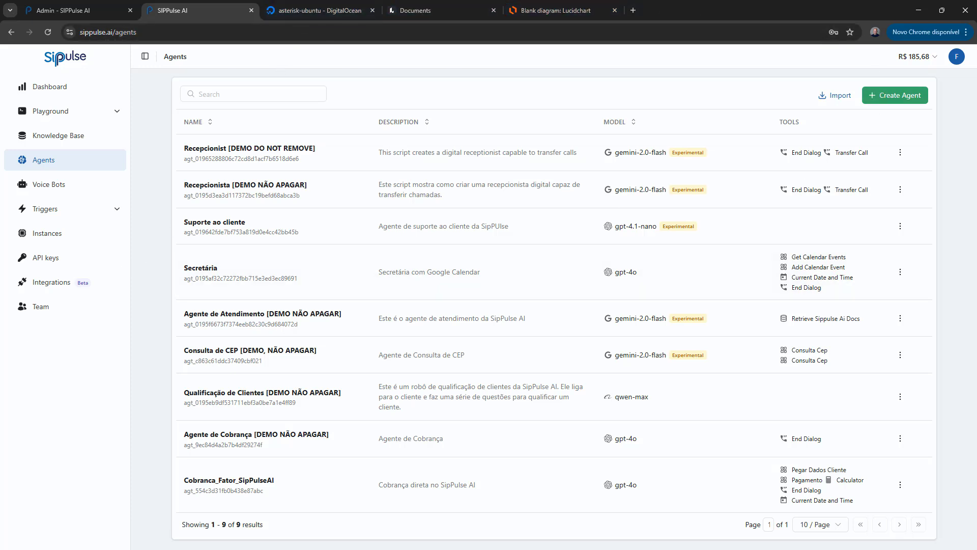
Step: Switch to MicroSIP, call the voice bot again using the most recent number in the dial history, and end the call after testing it
key(alt+Tab)
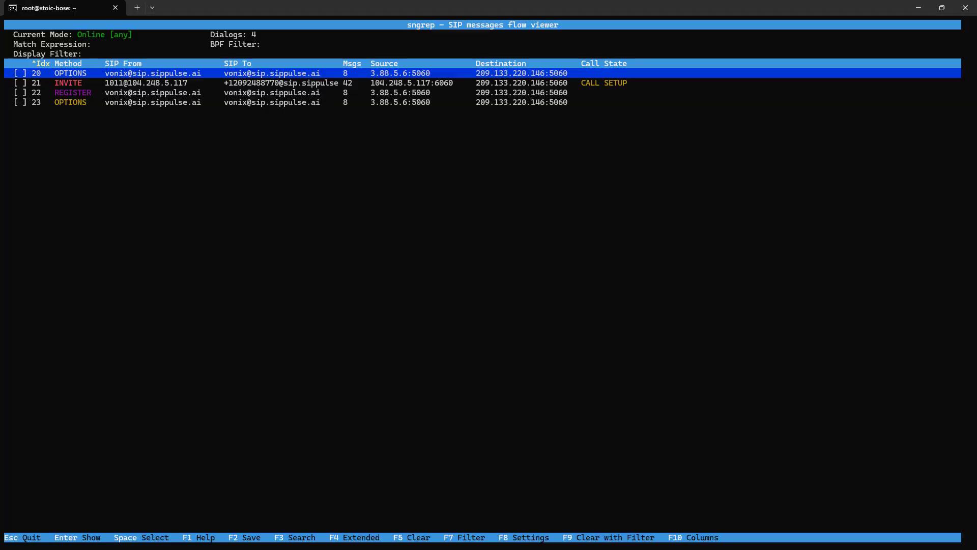
key(alt+Tab)
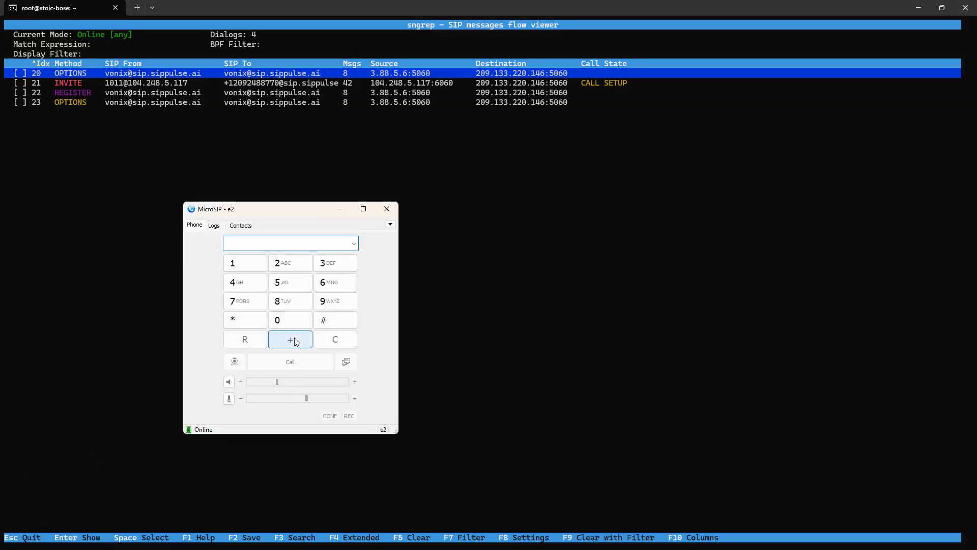
click(355, 244)
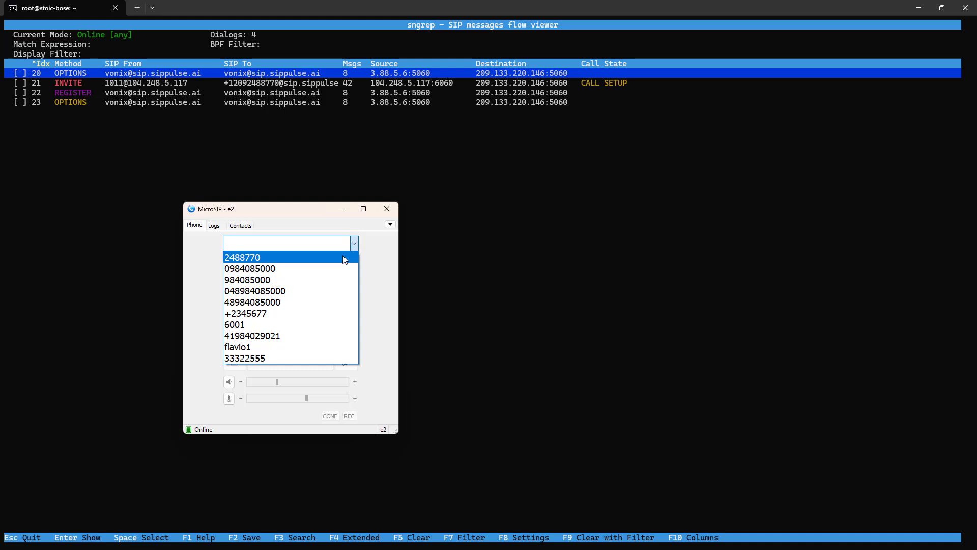
click(245, 255)
click(313, 367)
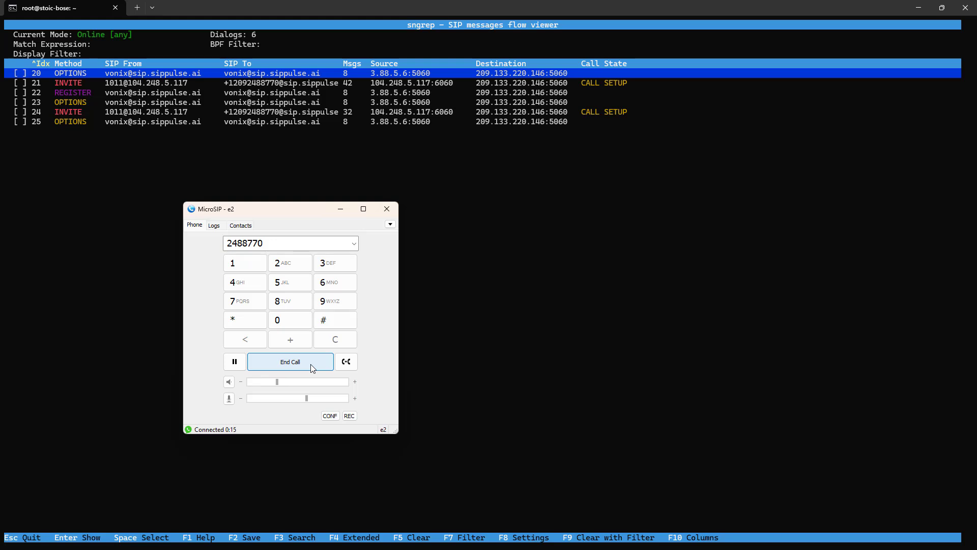
click(313, 367)
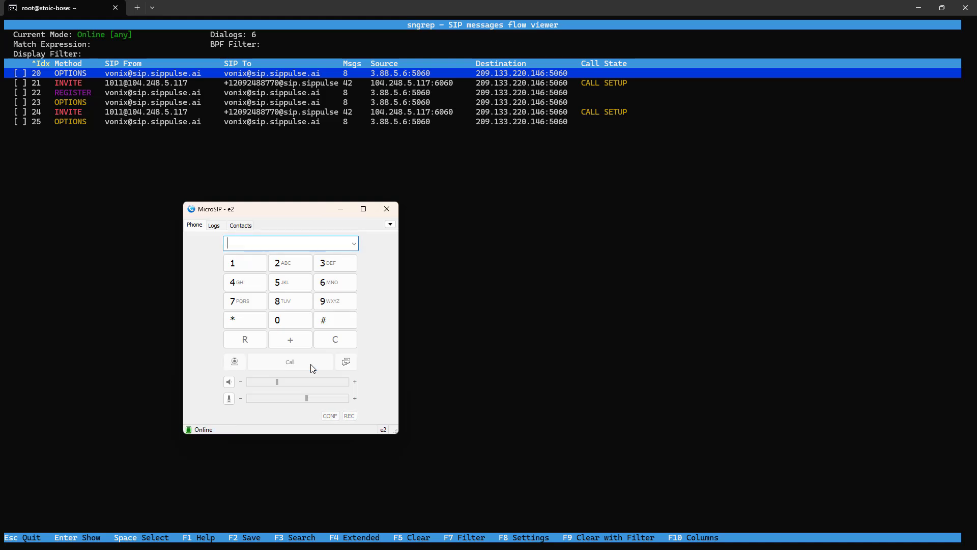
click(313, 367)
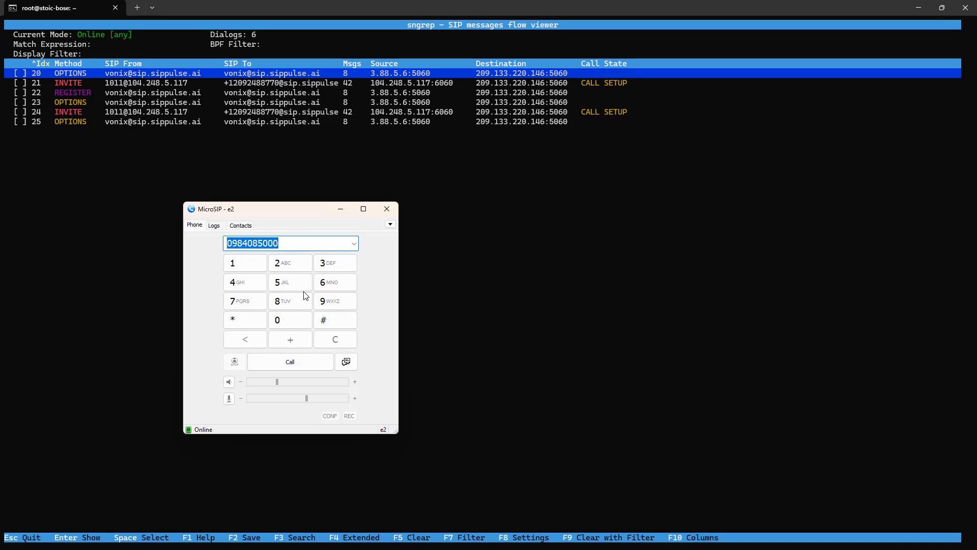
Step: Return to sngrep in the terminal and open the call flow of the latest INVITE dialog
click(470, 275)
key(Down)
key(Down)
key(Down)
key(Down)
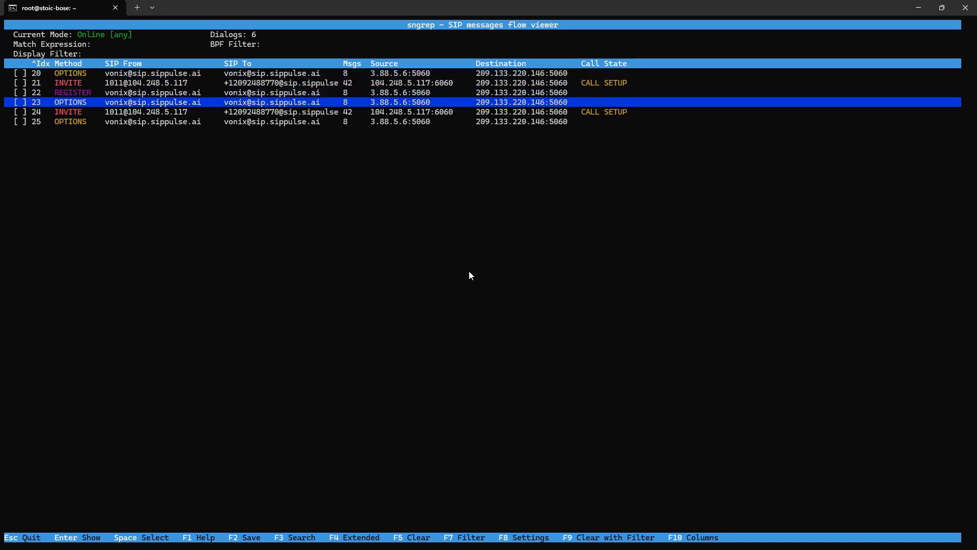
key(Return)
Step: Go through the messages of the call flow to the REFER request and examine its headers, including the Refer-To destination
key(Down)
key(Down)
key(Down)
key(Down)
key(Down)
key(Down)
key(Down)
key(Down)
key(Down)
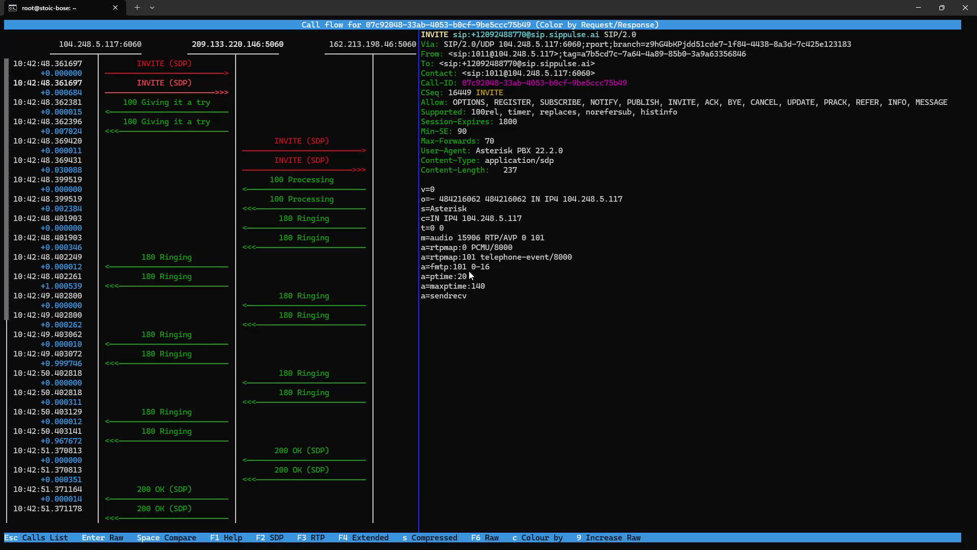
key(Down)
key(Down)
key(Down)
key(Down)
key(Down)
key(Down)
key(Down)
key(Down)
key(Down)
key(Down)
key(Down)
key(Down)
key(Down)
key(Down)
key(Down)
key(Down)
key(Down)
key(Down)
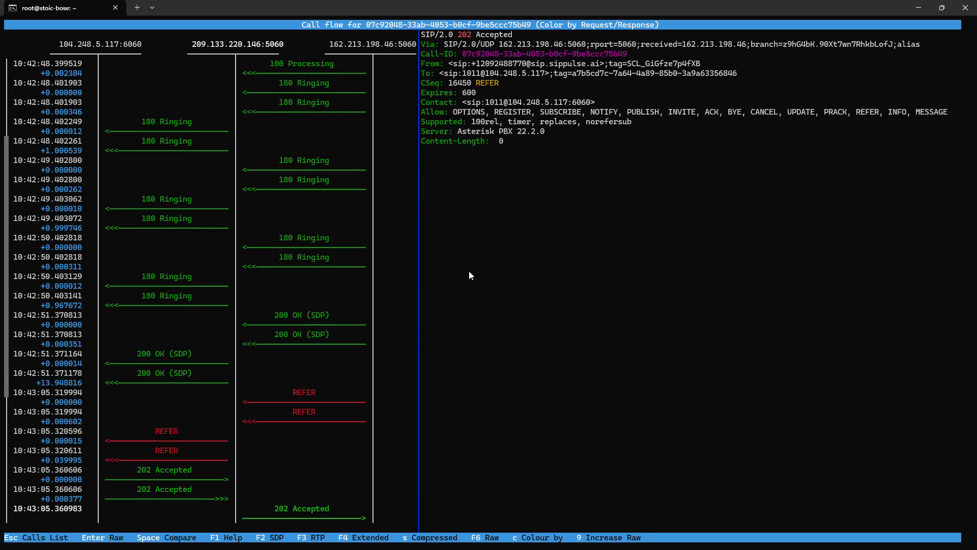
key(Up)
key(Up)
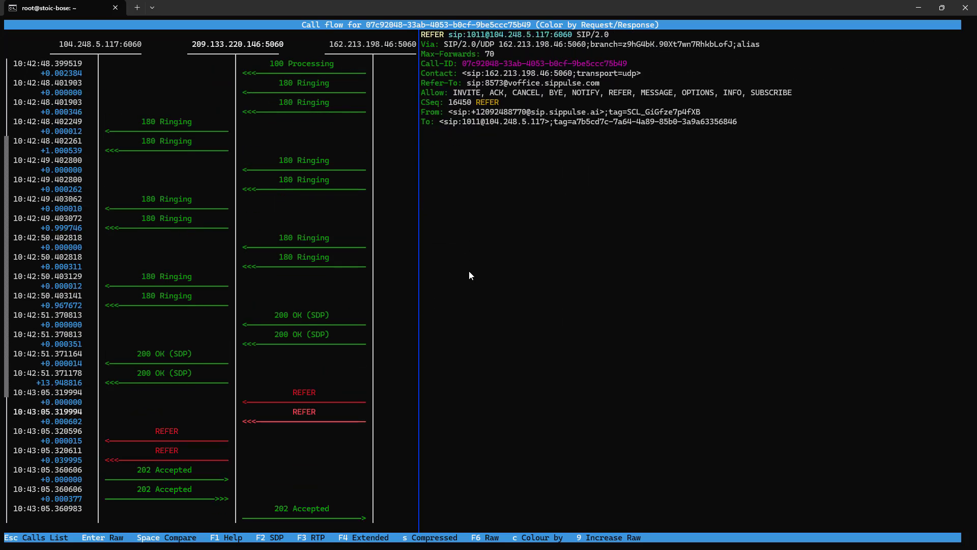